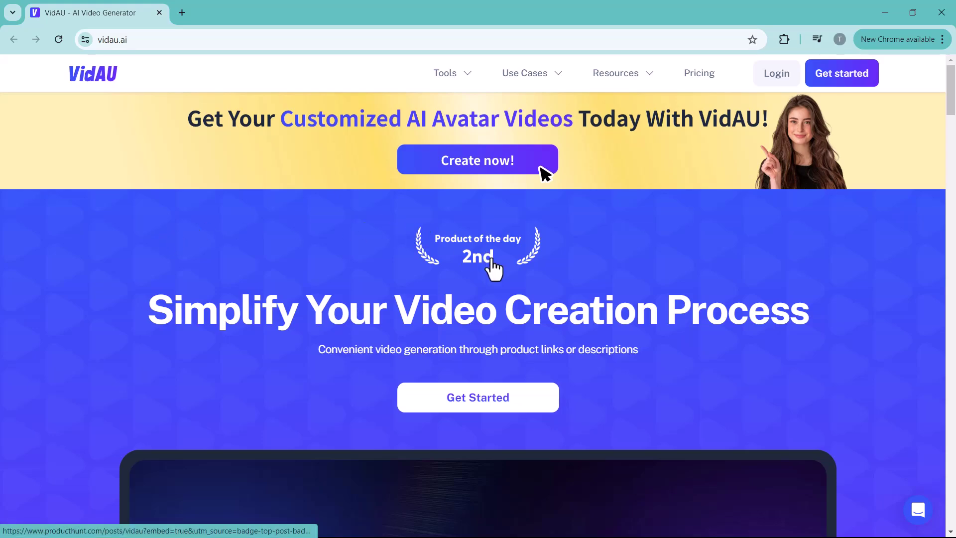
Scroll through the Creative Center's popular tools and recommended avatars.
scroll(494, 266, down, 7)
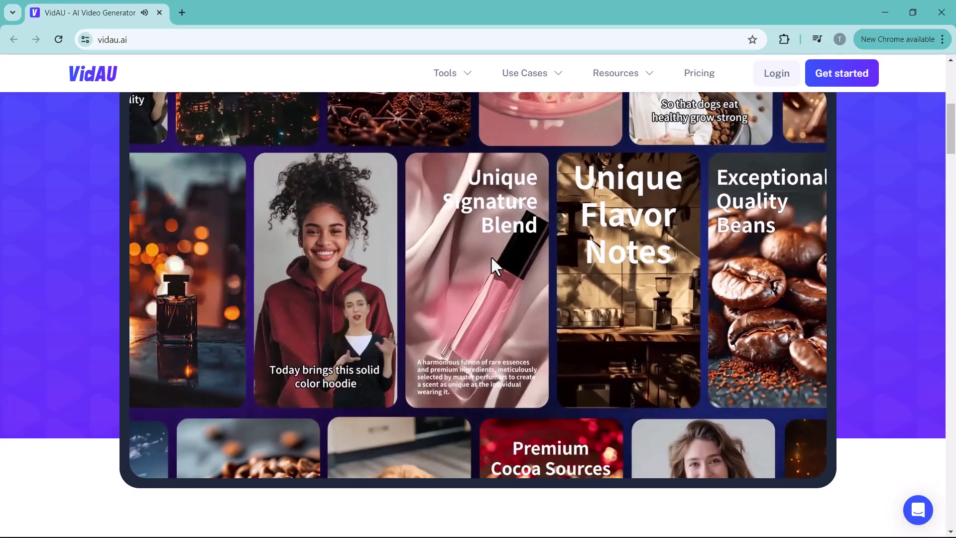
scroll(361, 328, up, 1)
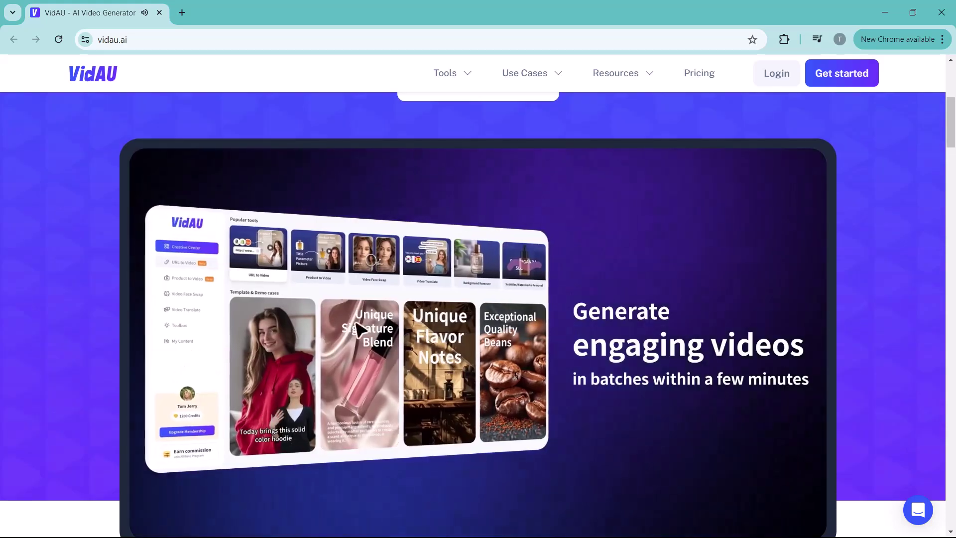
scroll(478, 299, down, 1)
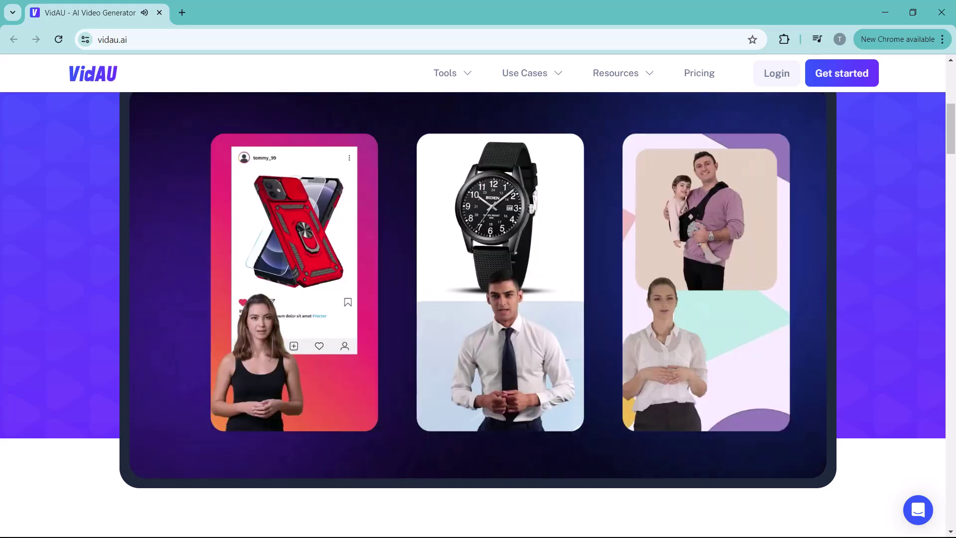
scroll(496, 266, down, 7)
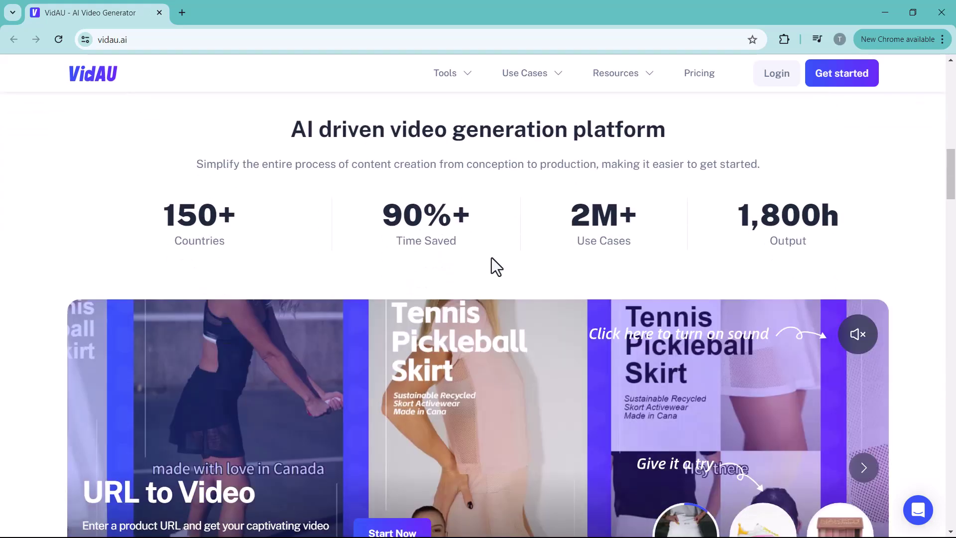
scroll(492, 258, down, 3)
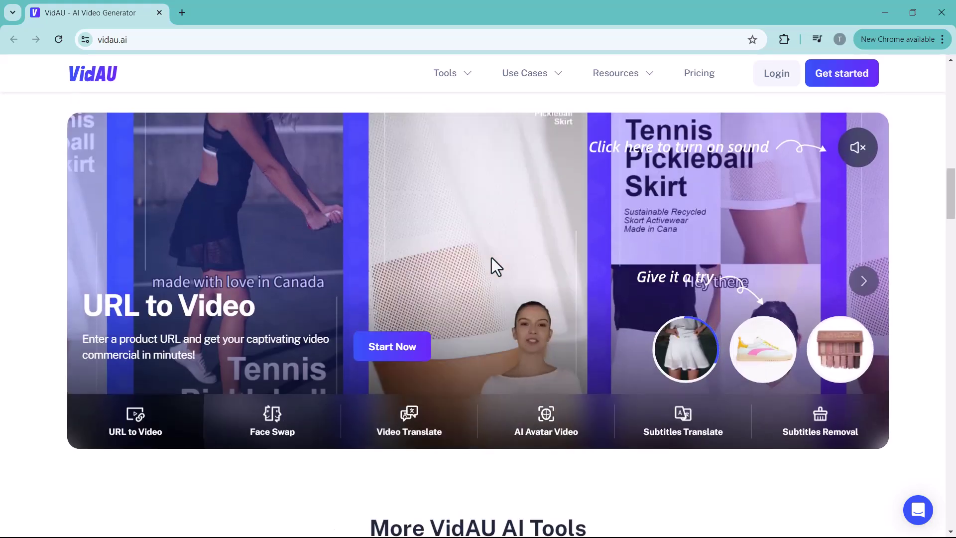
scroll(492, 258, down, 4)
scroll(492, 258, down, 4)
scroll(493, 267, up, 1)
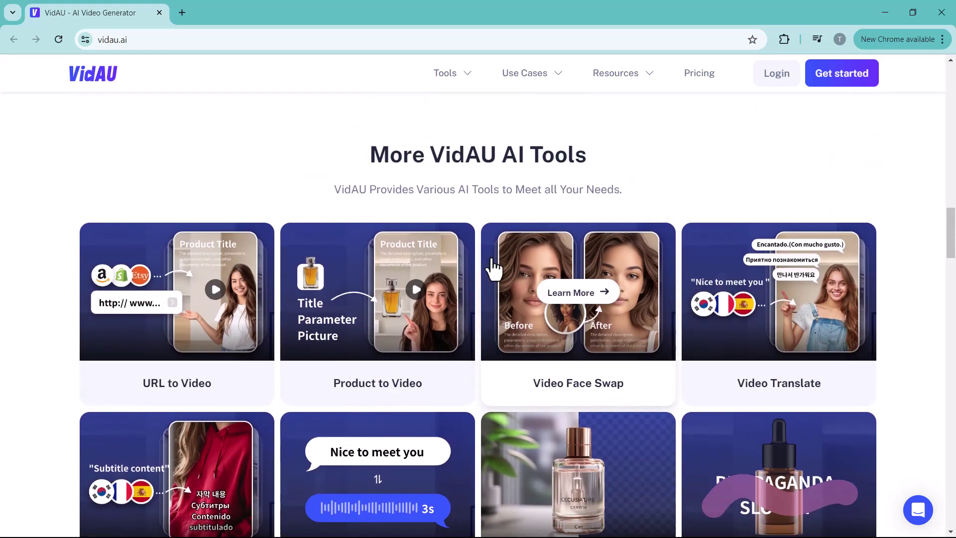
scroll(493, 269, down, 1)
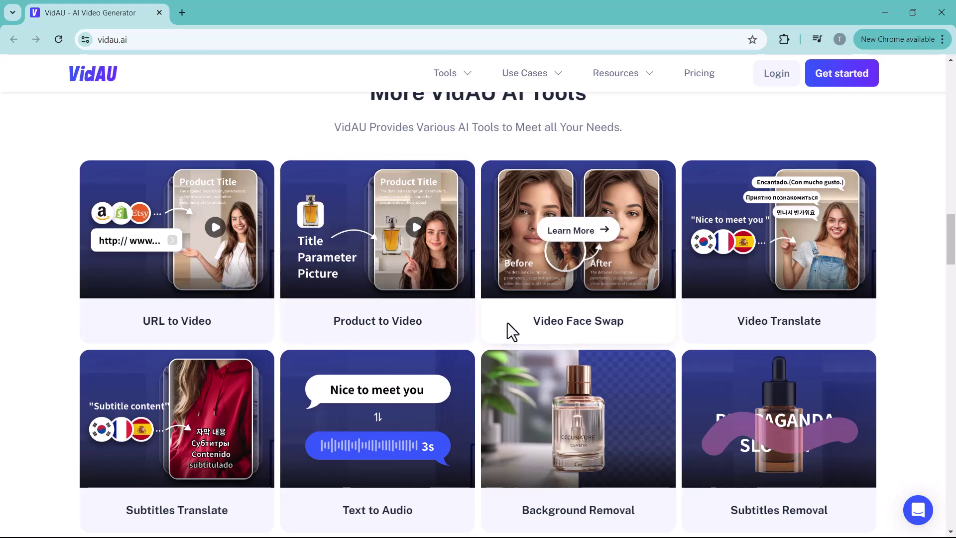
scroll(742, 330, down, 1)
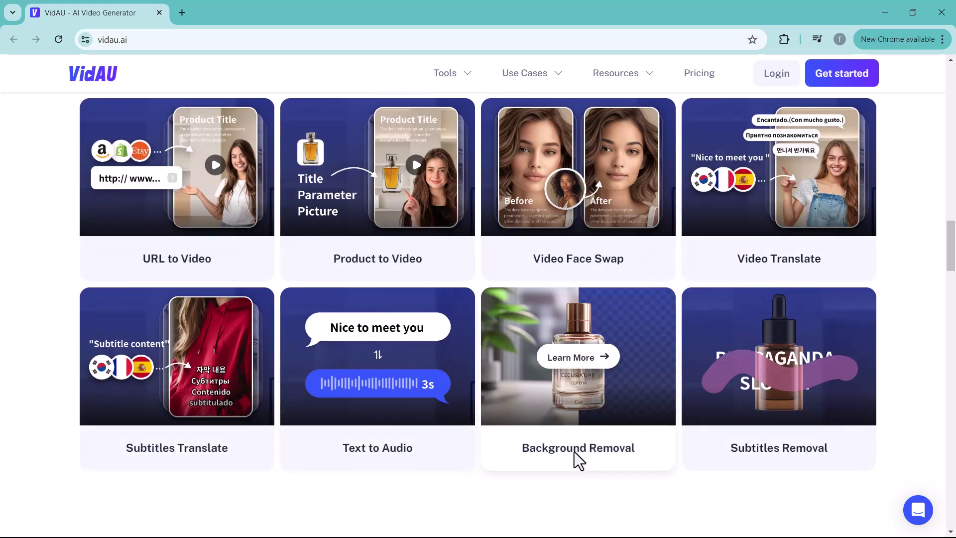
scroll(732, 452, down, 4)
scroll(732, 452, down, 4)
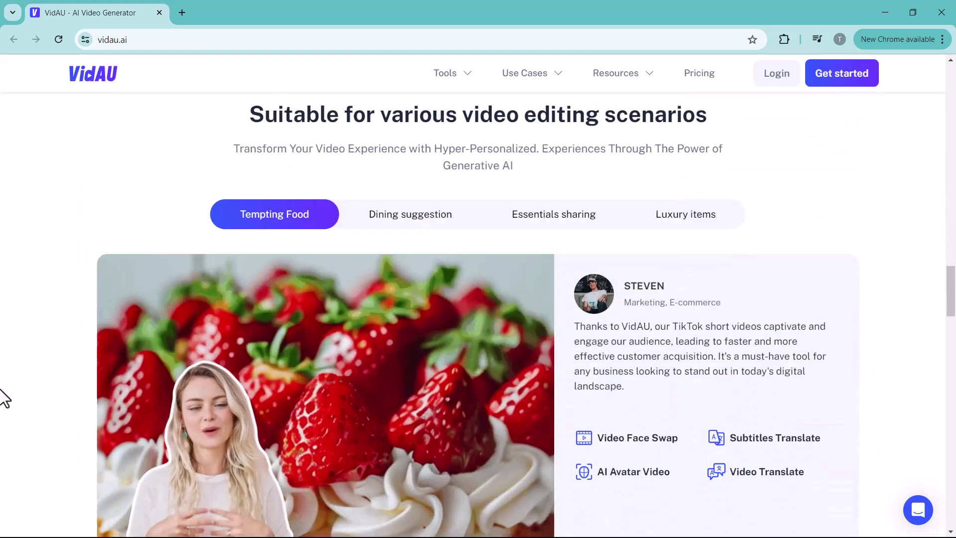
Reload the page and open the URL To Video tool.
key(F5)
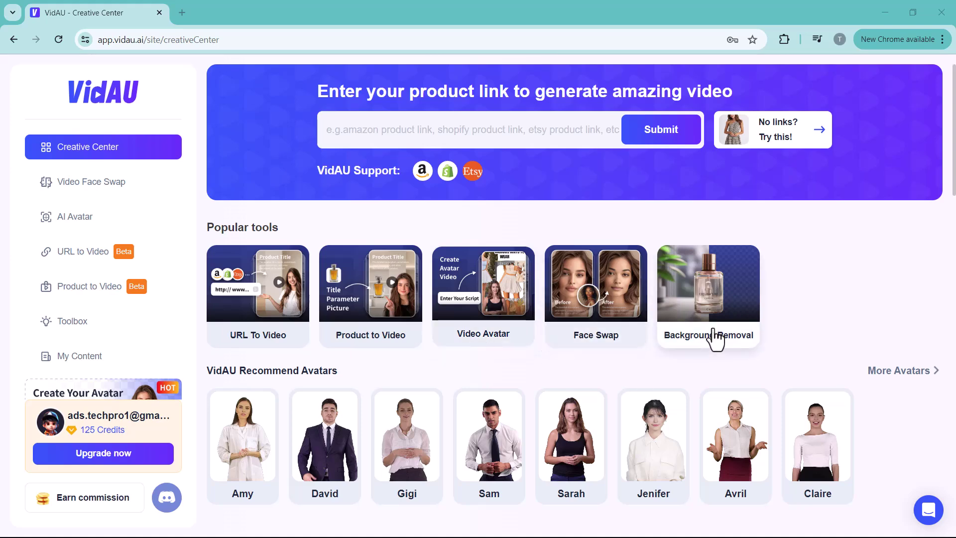
drag(714, 335, 270, 226)
click(273, 302)
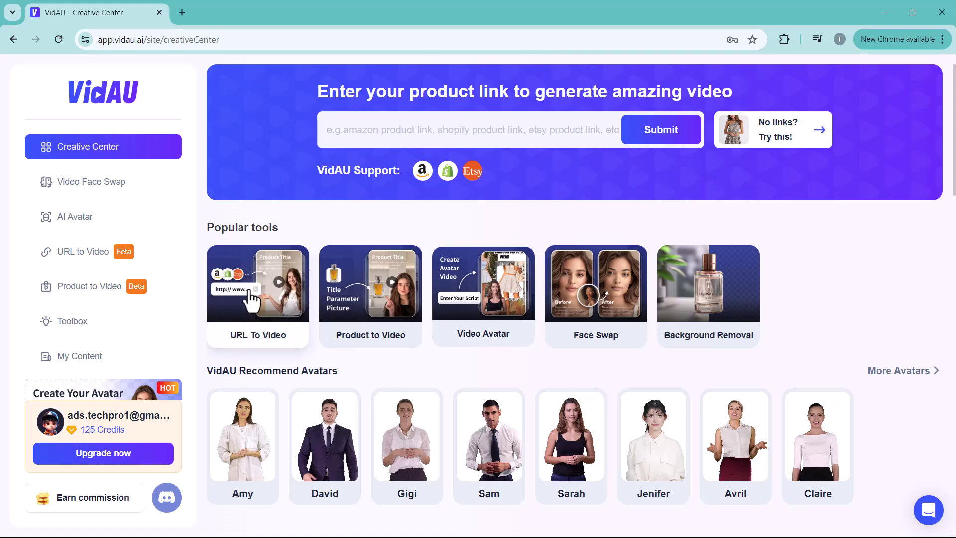
click(249, 300)
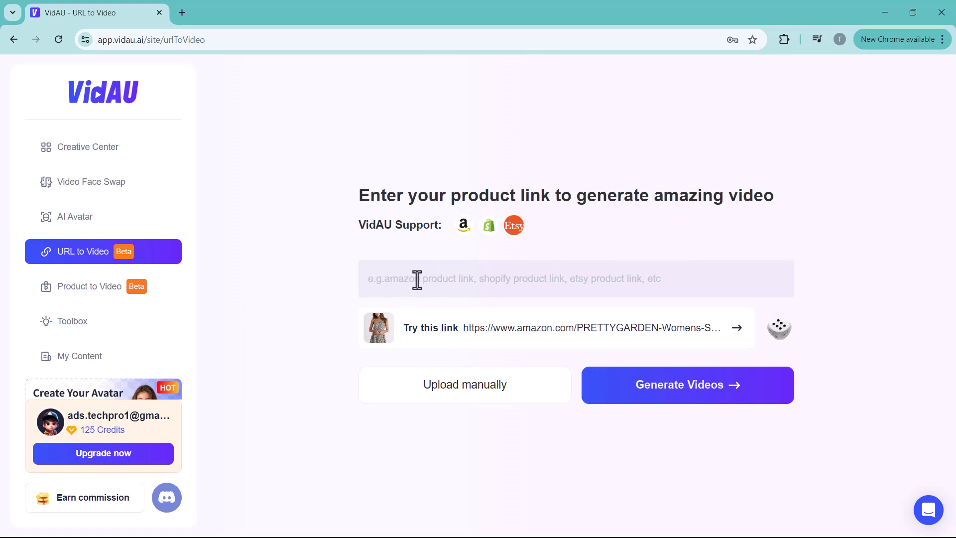
Paste the Amazon dress product link and generate its product details.
key(ctrl+v)
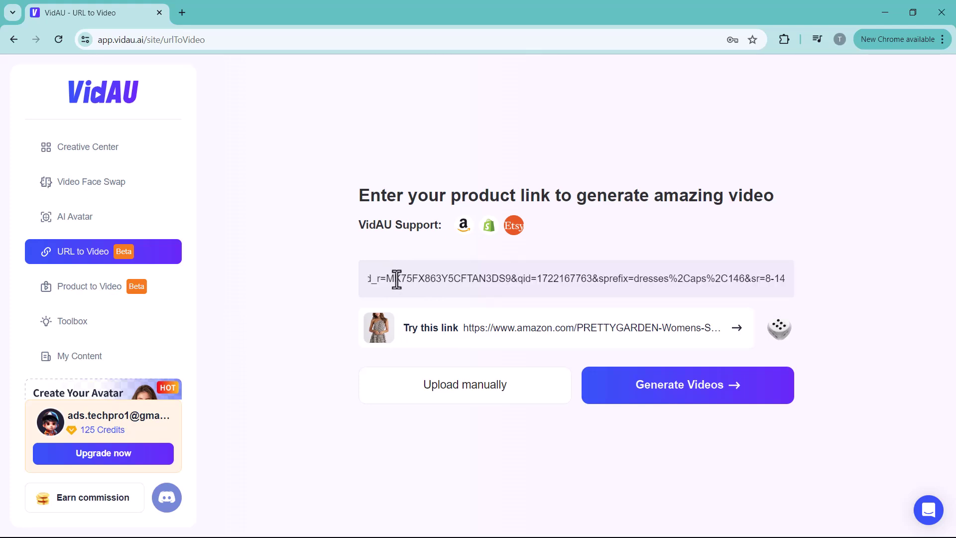
click(688, 393)
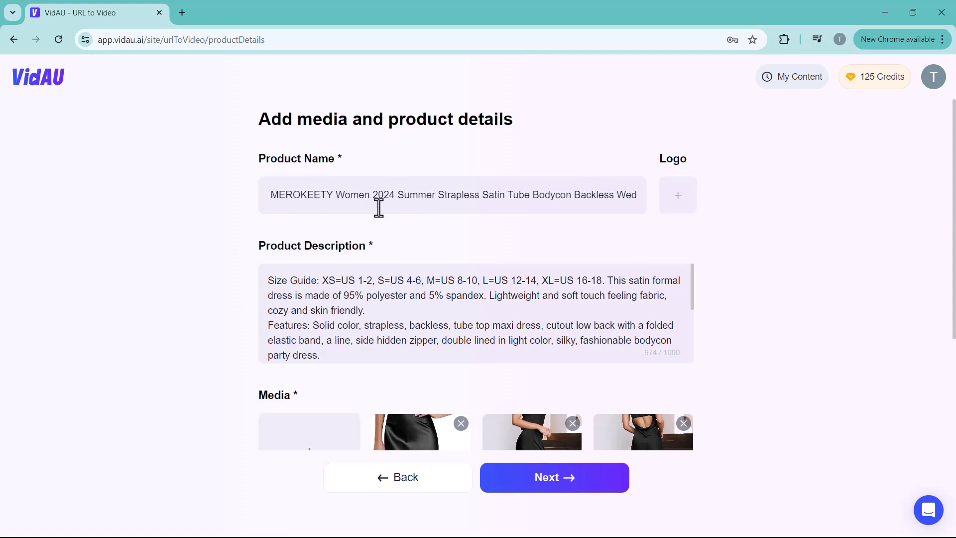
Keep the imported dress images without uploading more and continue to the style step.
scroll(240, 328, down, 5)
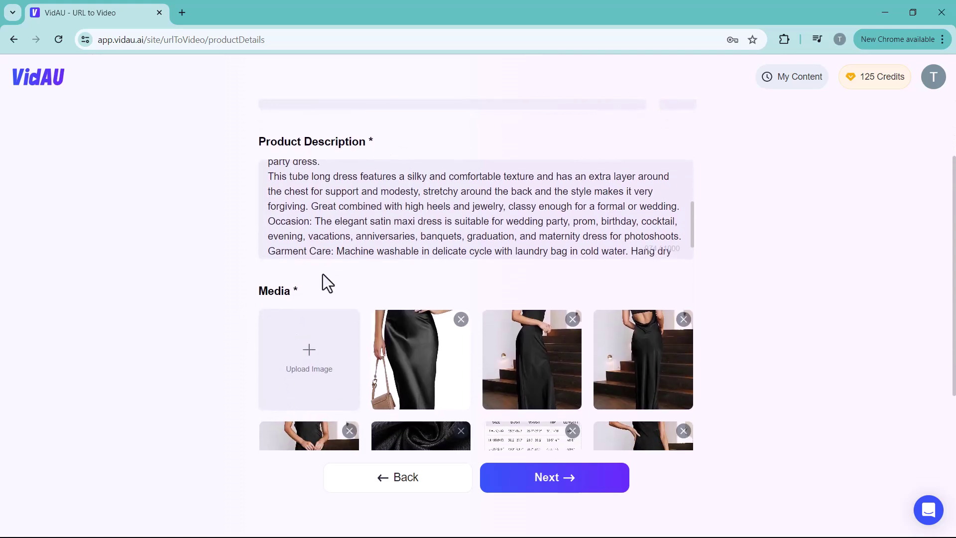
scroll(323, 279, down, 5)
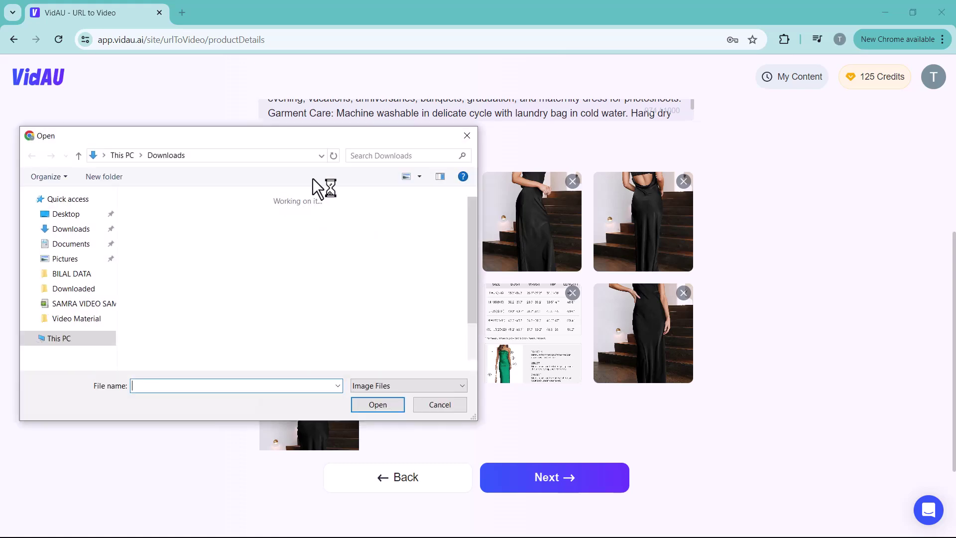
click(464, 141)
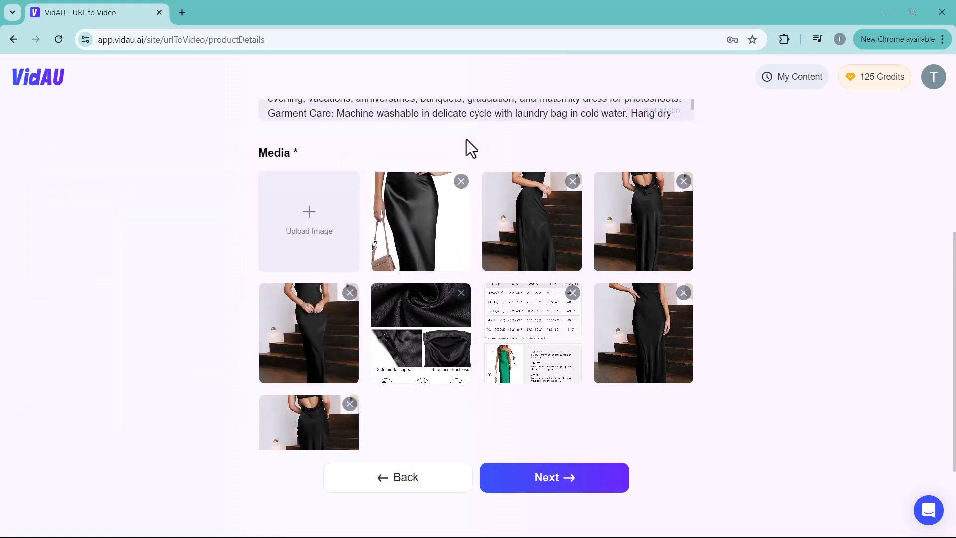
scroll(533, 478, down, 2)
click(536, 483)
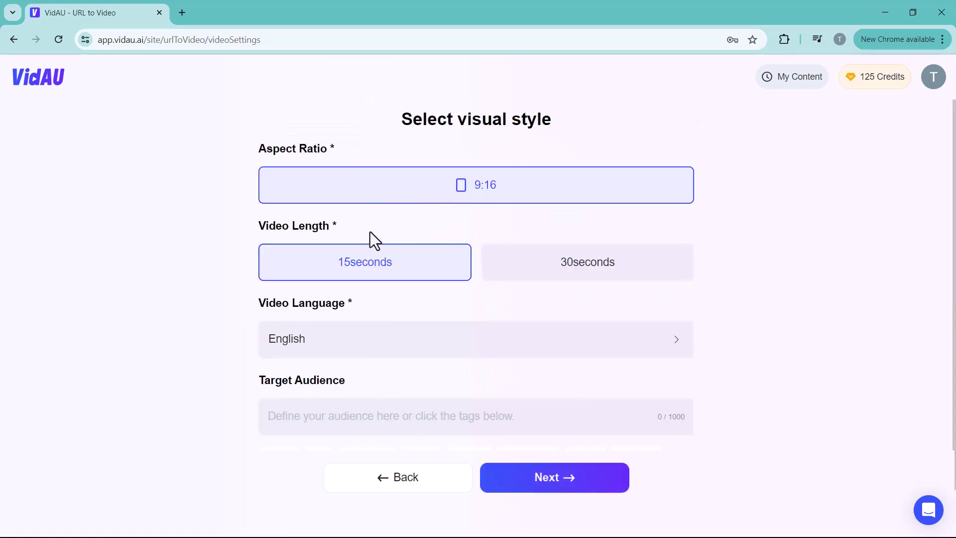
Keep the video length at 15 seconds and the language as English.
click(532, 278)
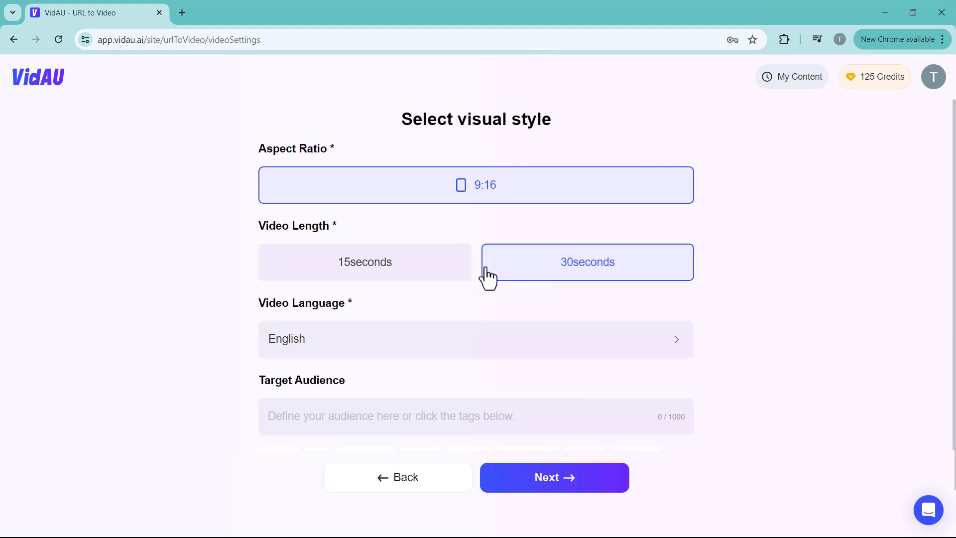
click(455, 273)
scroll(320, 284, down, 1)
click(329, 291)
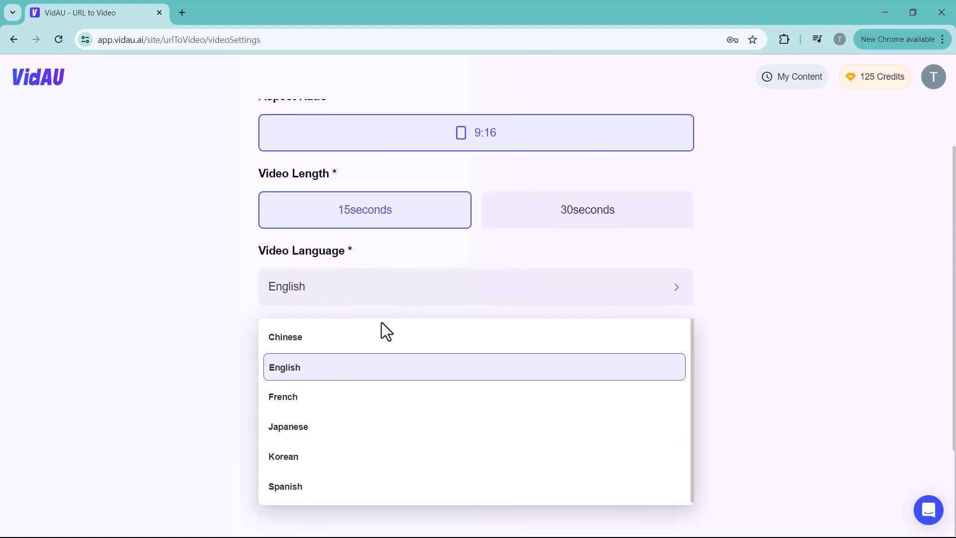
click(276, 379)
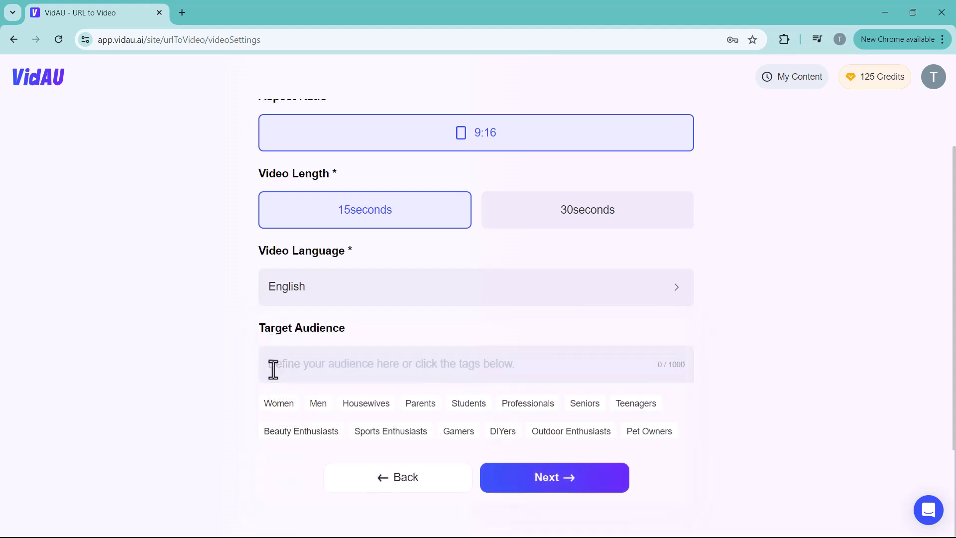
Target Women, Housewives, Parents and Professionals, then generate the scripts.
click(277, 405)
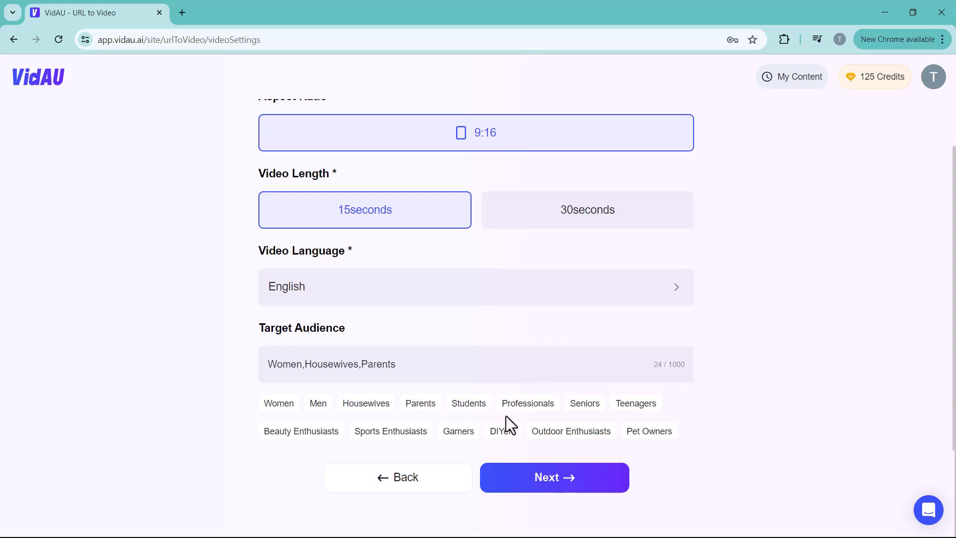
click(529, 407)
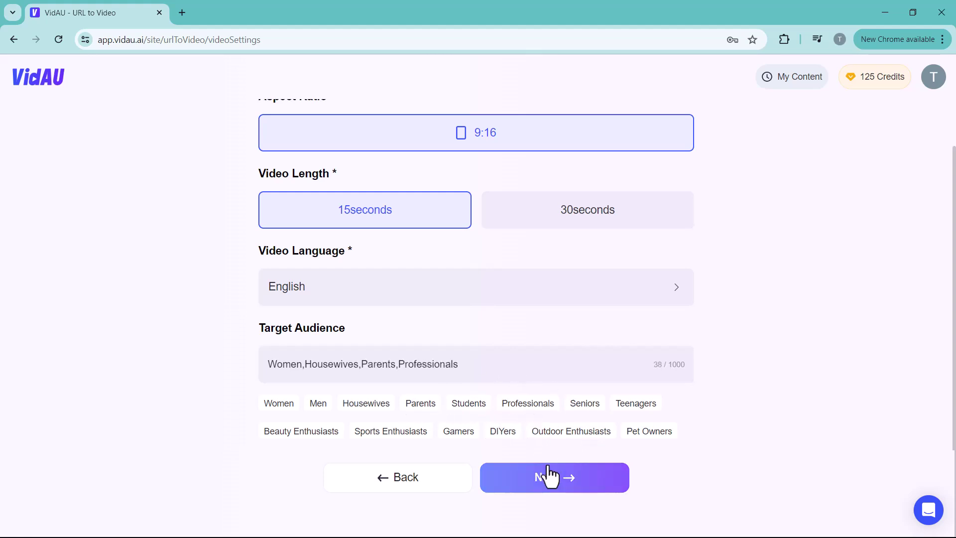
click(554, 486)
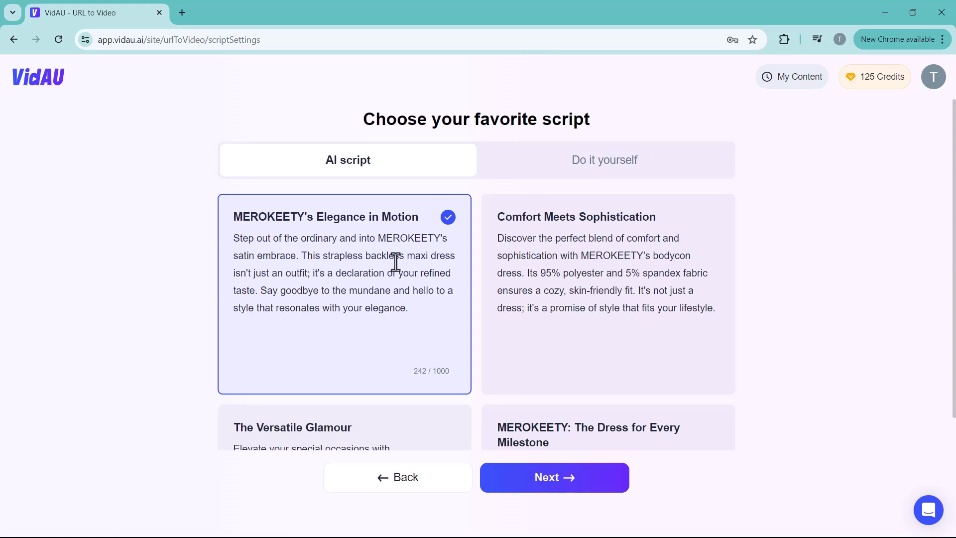
Select the Comfort Meets Sophistication script and create the four style previews.
click(566, 286)
scroll(538, 468, down, 3)
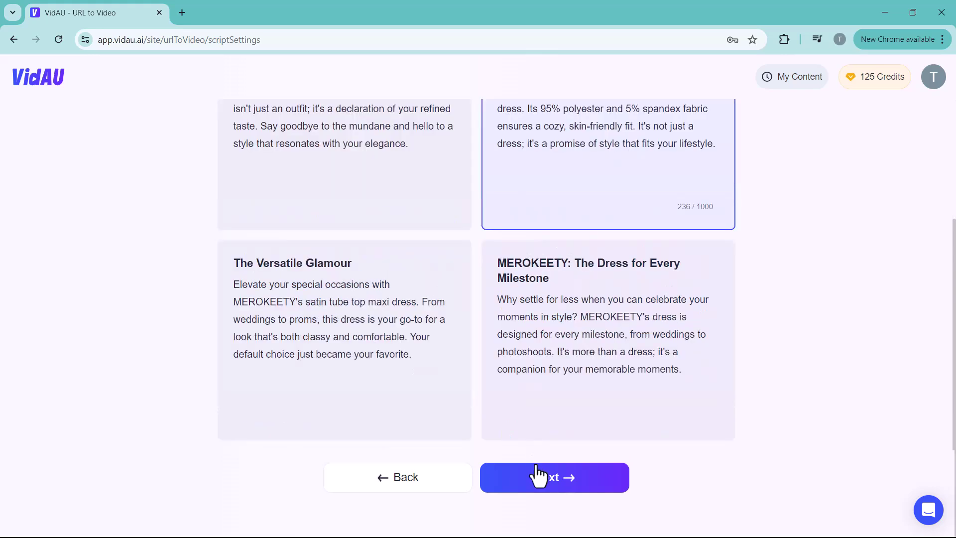
click(551, 490)
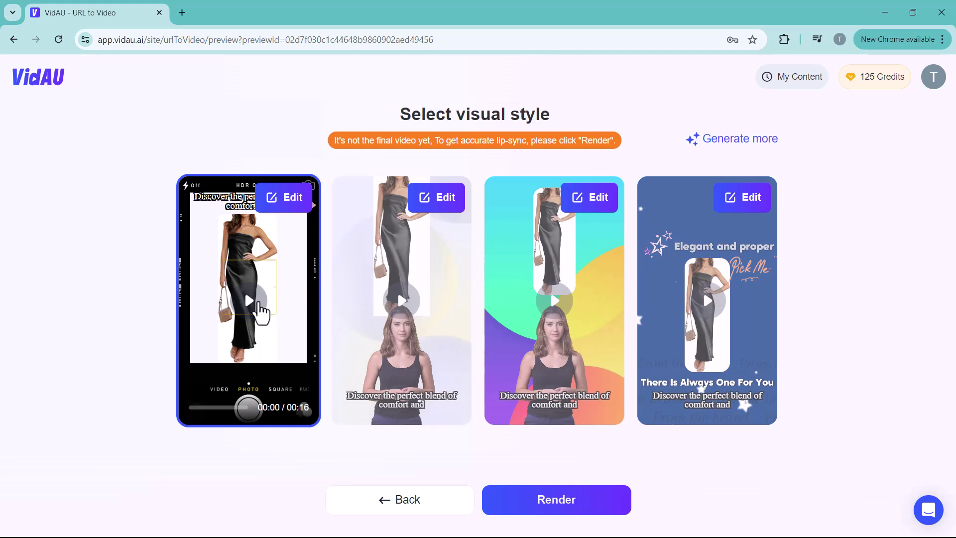
Preview the style cards and open the colourful gradient style in the editor.
click(249, 301)
click(215, 417)
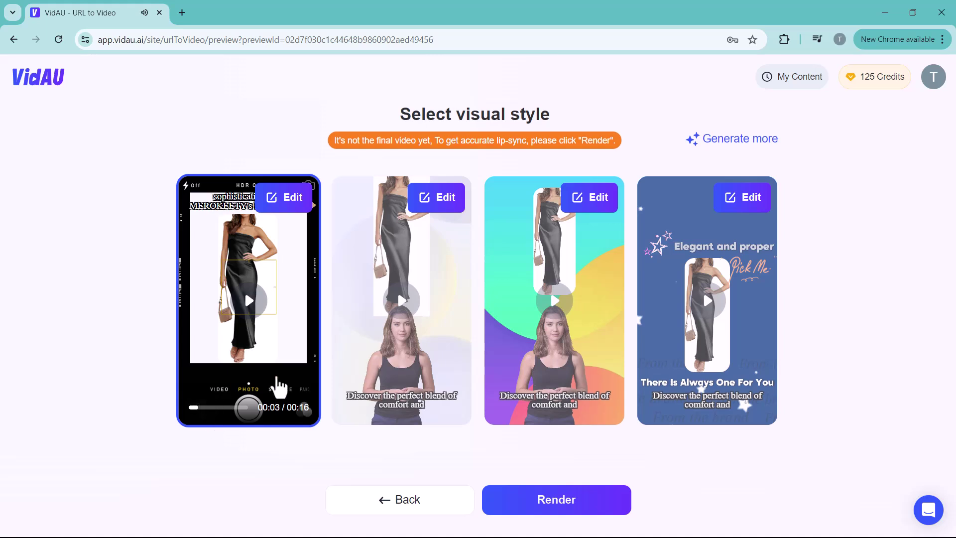
click(403, 301)
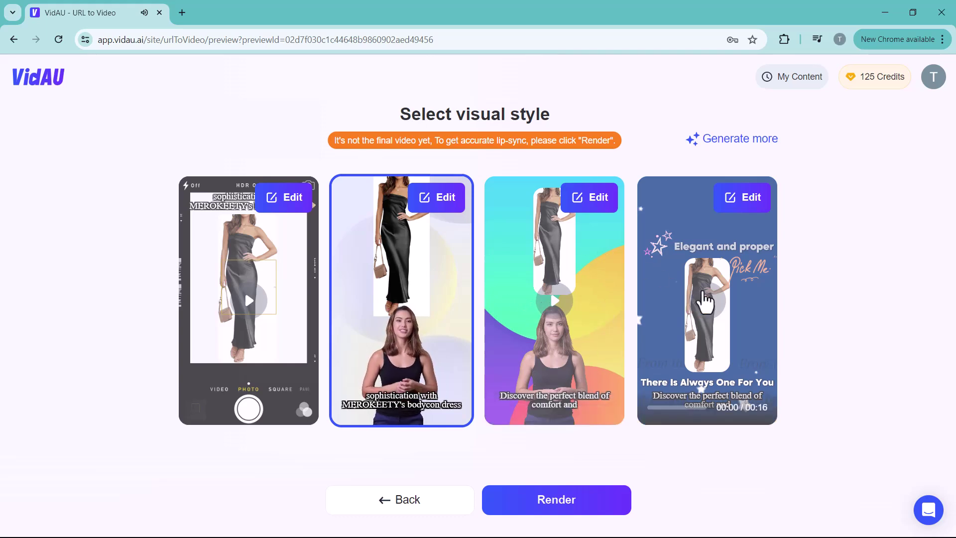
click(700, 299)
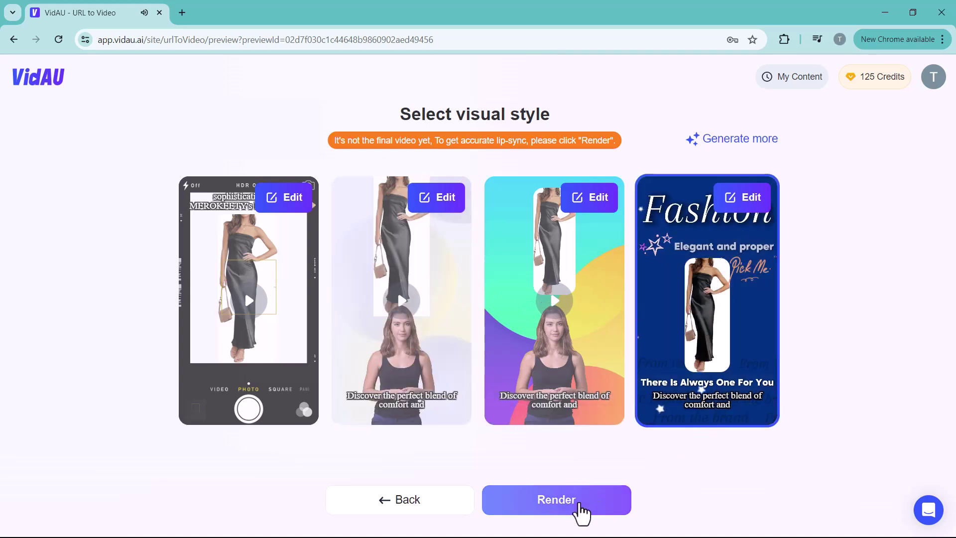
click(598, 333)
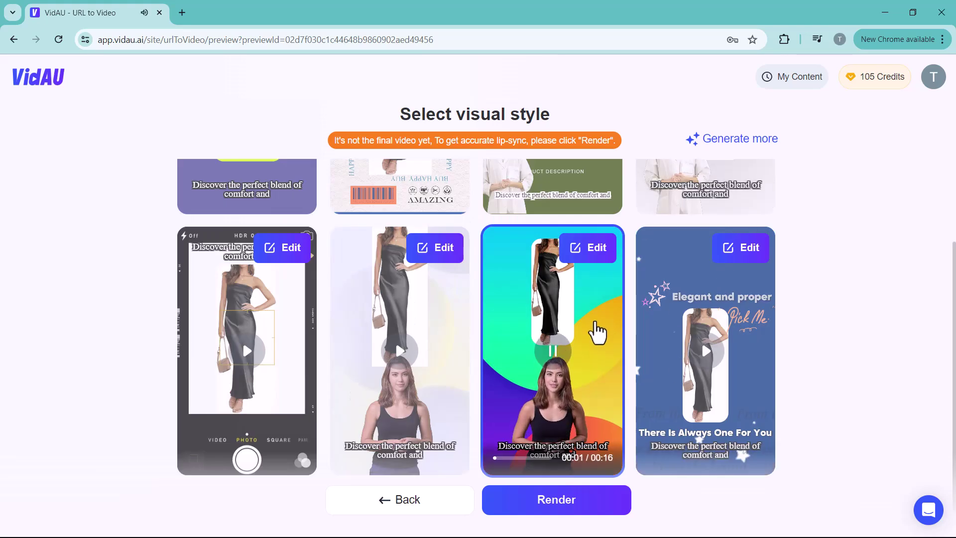
click(601, 261)
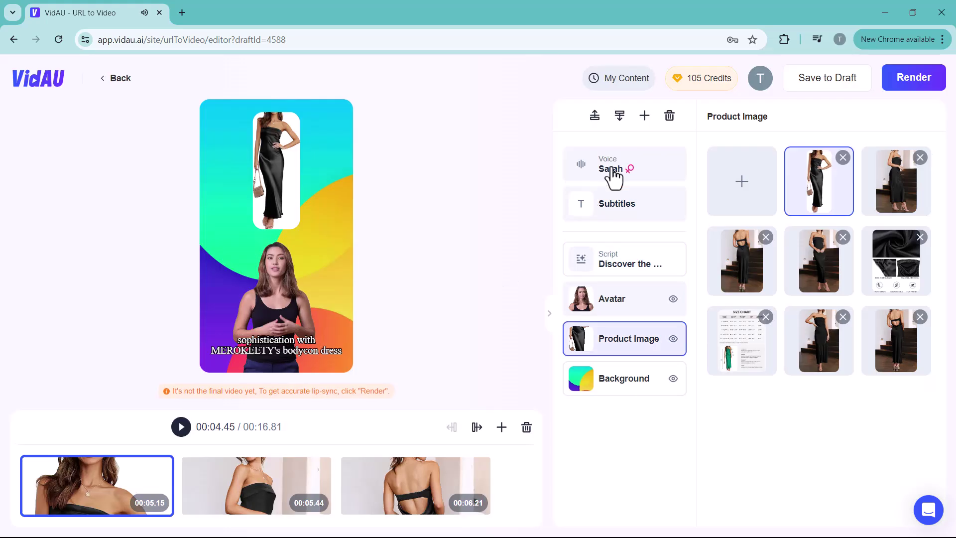
Review the narration voices and apply the yellow subtitle template.
click(614, 172)
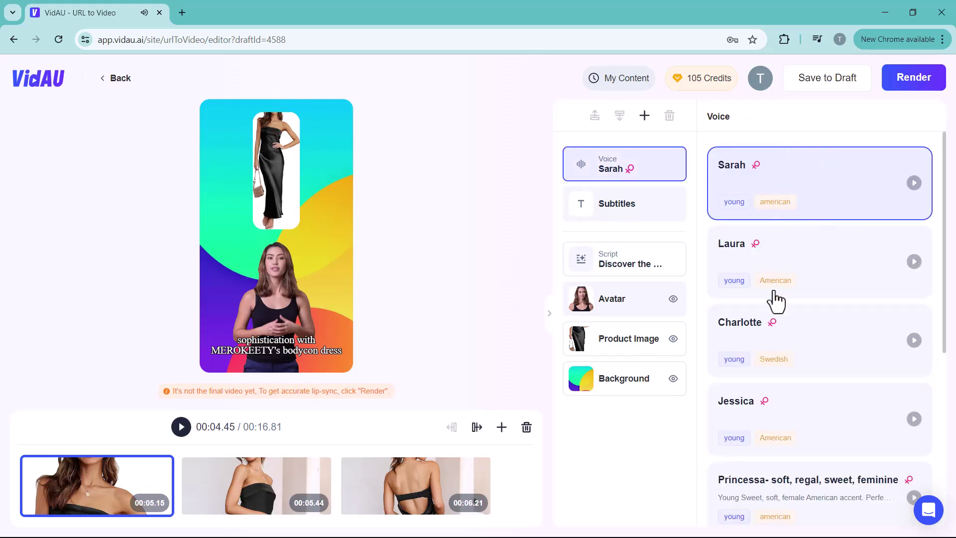
scroll(759, 450, down, 4)
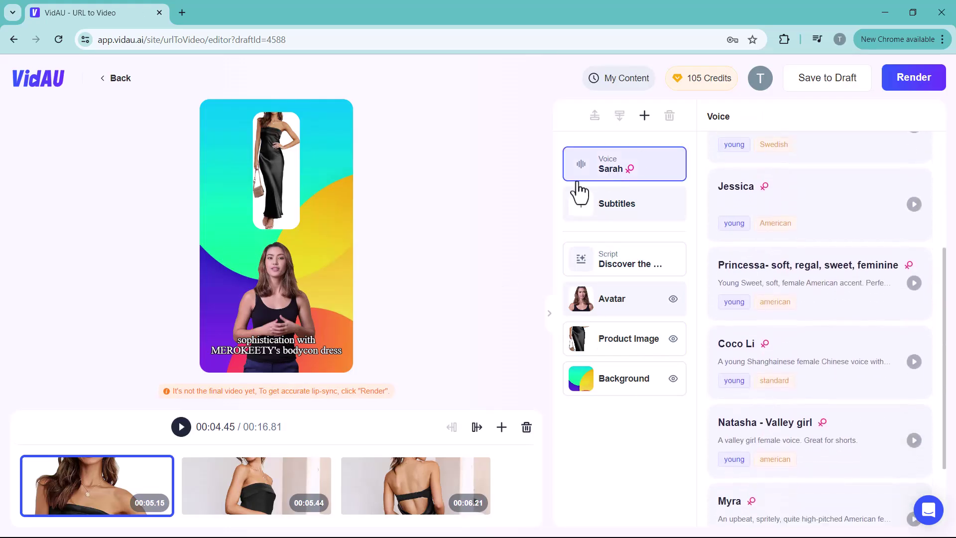
click(622, 209)
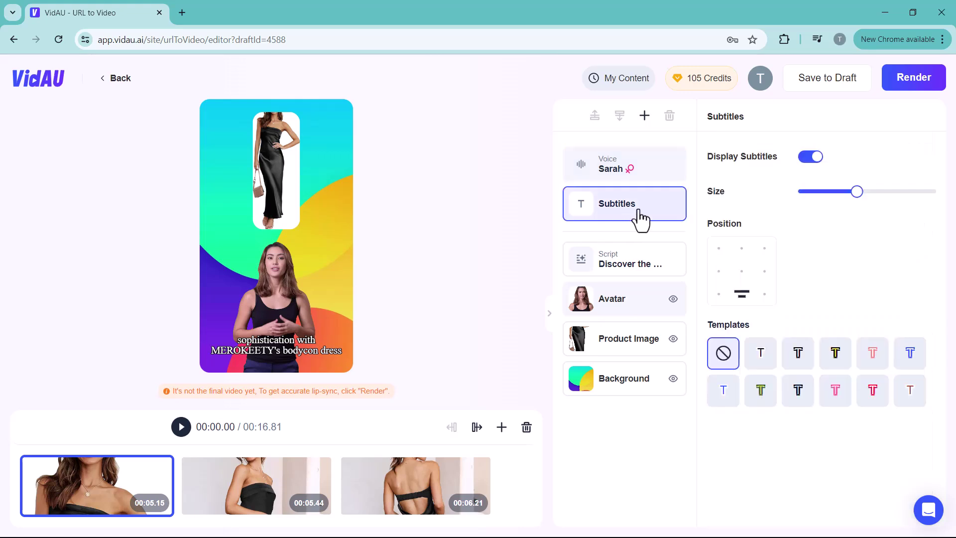
click(761, 360)
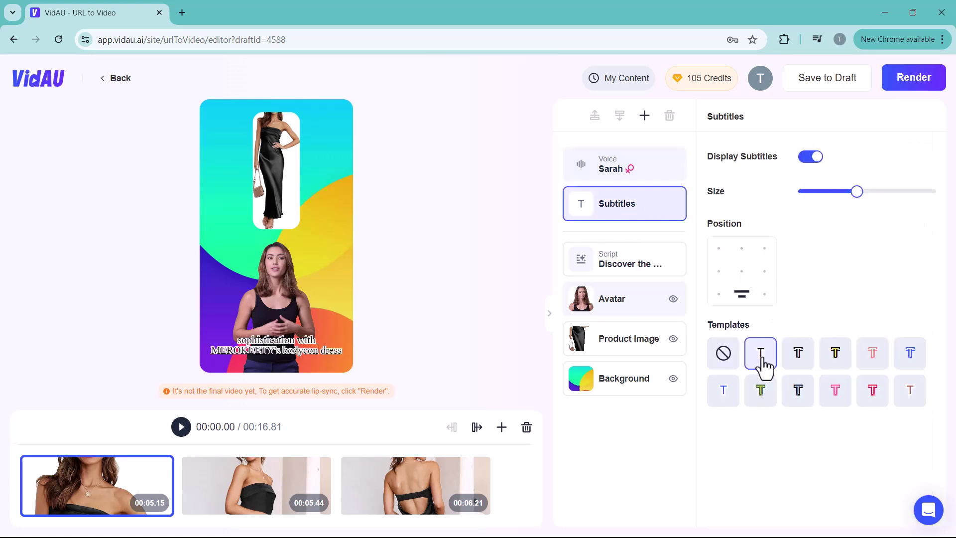
click(799, 353)
click(822, 356)
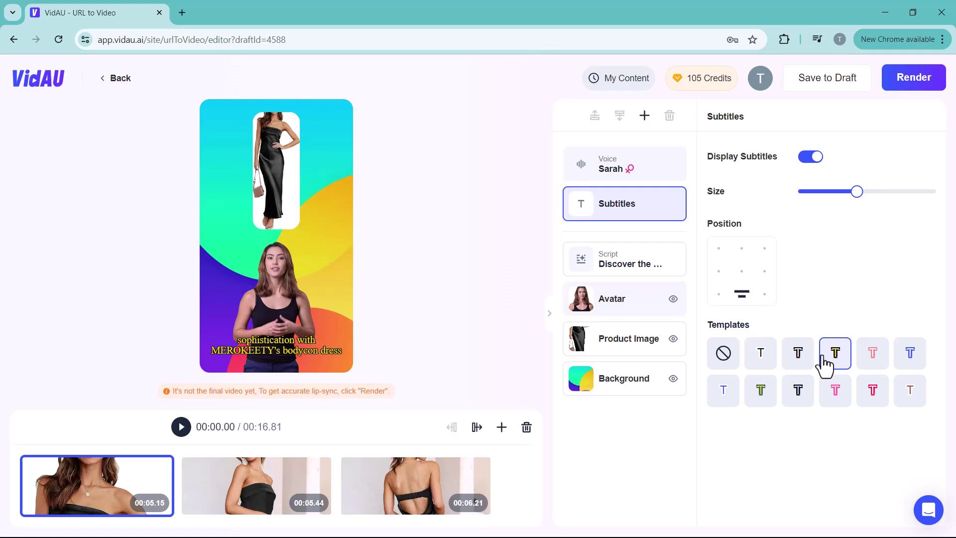
Check the script, avatar, product image and background, then render for 20 credits.
click(633, 272)
click(626, 313)
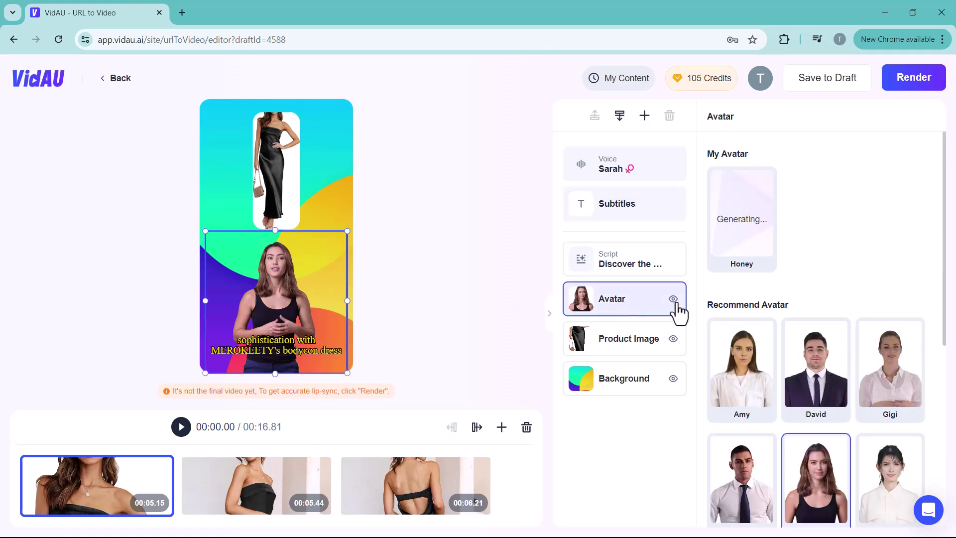
scroll(731, 342, down, 2)
click(620, 344)
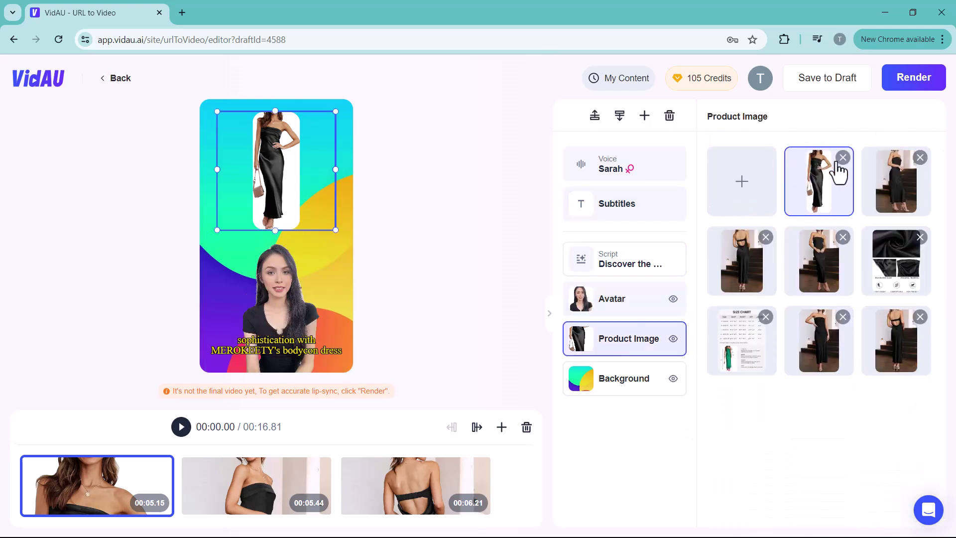
click(623, 381)
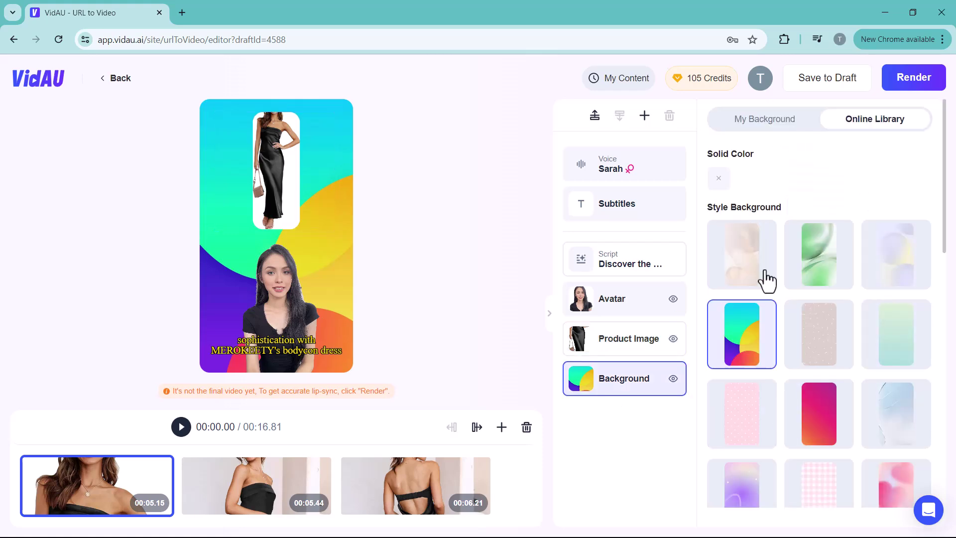
scroll(767, 277, down, 4)
click(913, 81)
click(582, 343)
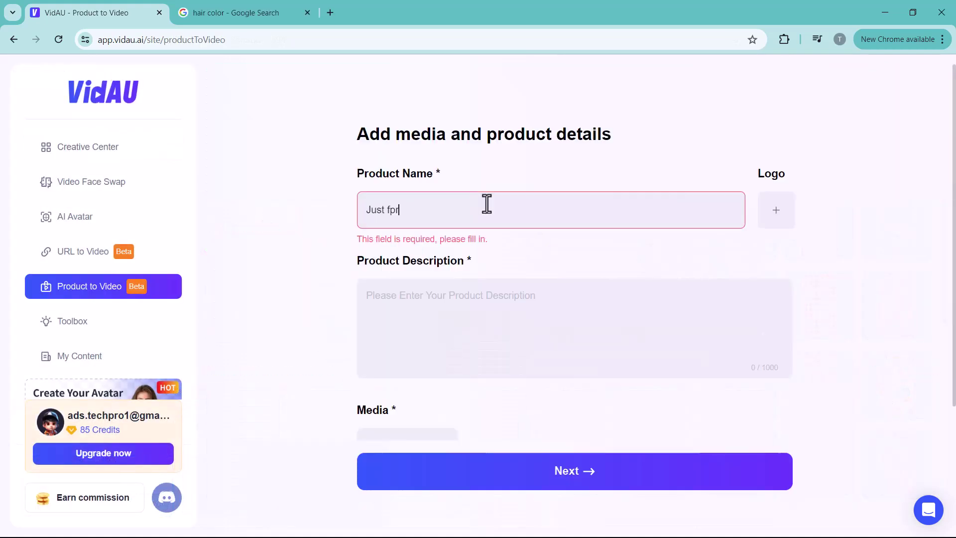
Enter the Just for Men hair color product name and paste its description.
text(or Men hair color)
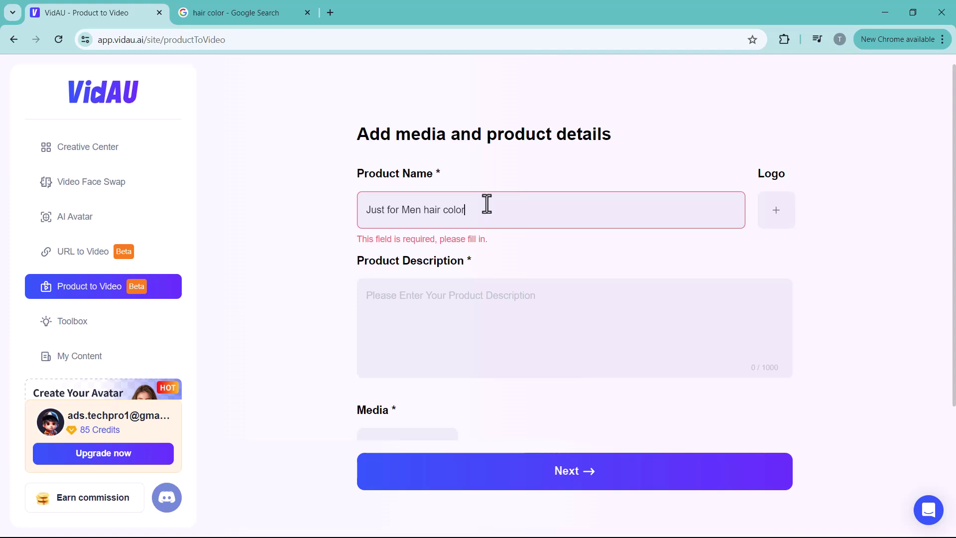
click(486, 316)
text(Just for Men is a trusted brand specializing in hair color products designed specifically for men. Whether you're looking to cover gray hair, enhance your natural color, or achieve a completely new look, Just for Men offers a range of easy-to-use formulas that deliver natural-looking results. With options for every hair type and color preference, you can feel confident and youthful with Just for Men. Say goodbye to gray and hello to a refreshed, vibrant you!)
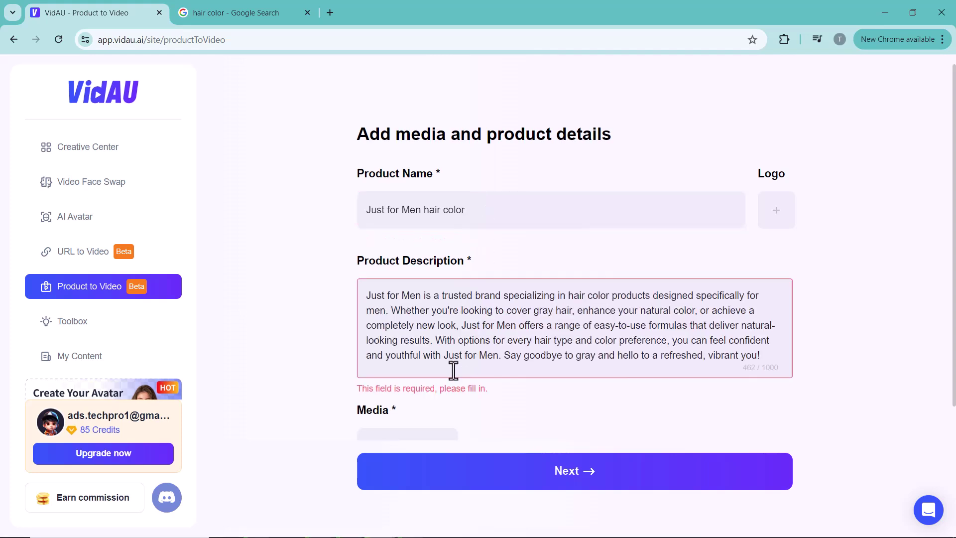
click(322, 358)
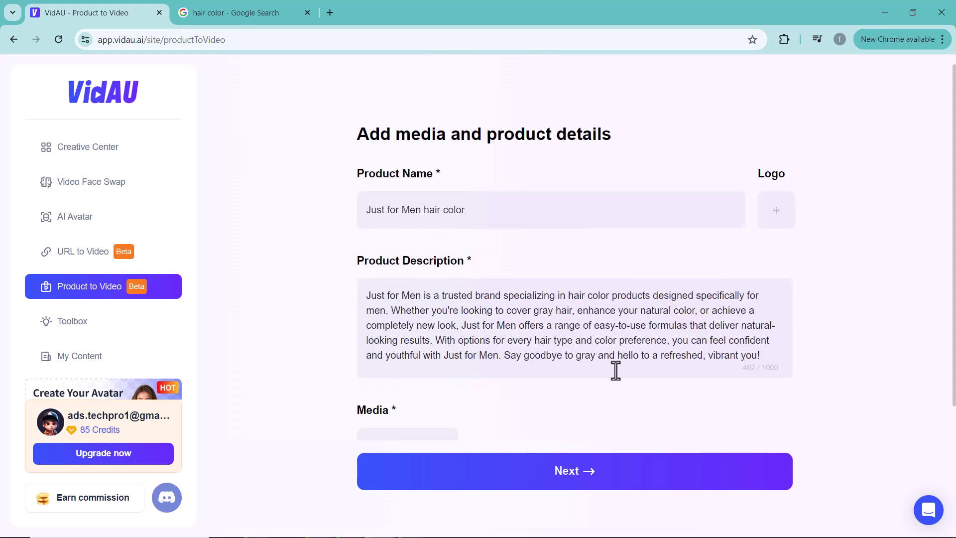
Upload three hair color product images and continue to the visual style step.
scroll(527, 395, down, 3)
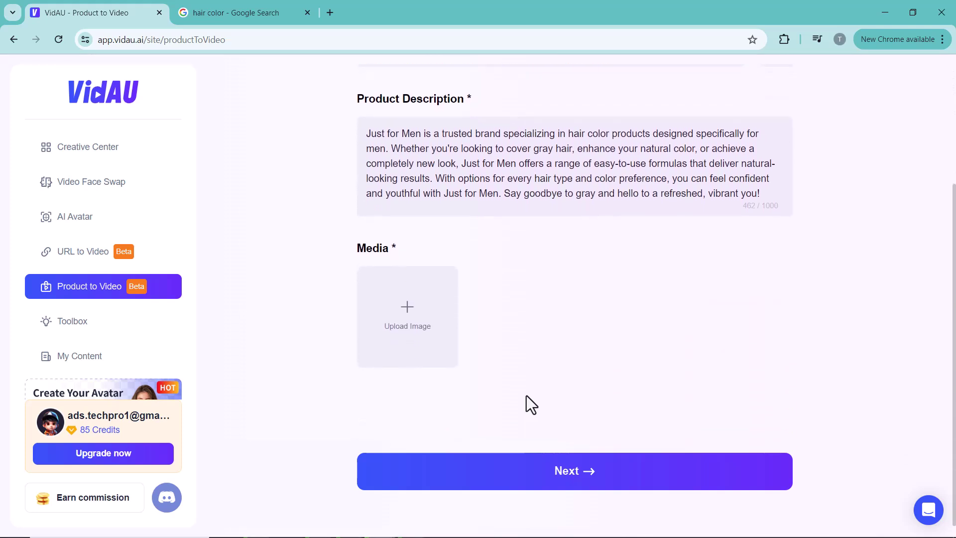
click(421, 310)
click(161, 255)
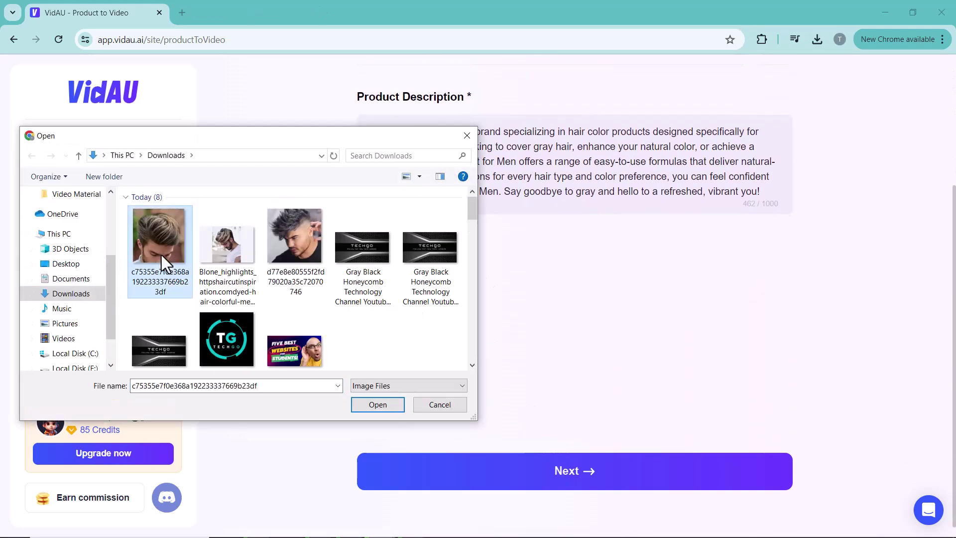
ctrl+click(246, 270)
ctrl+click(296, 253)
click(369, 404)
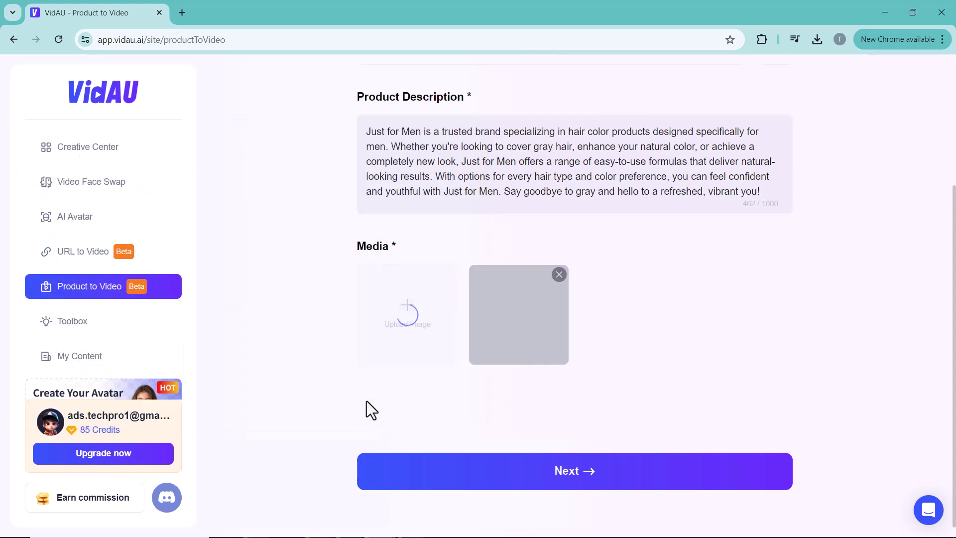
click(593, 474)
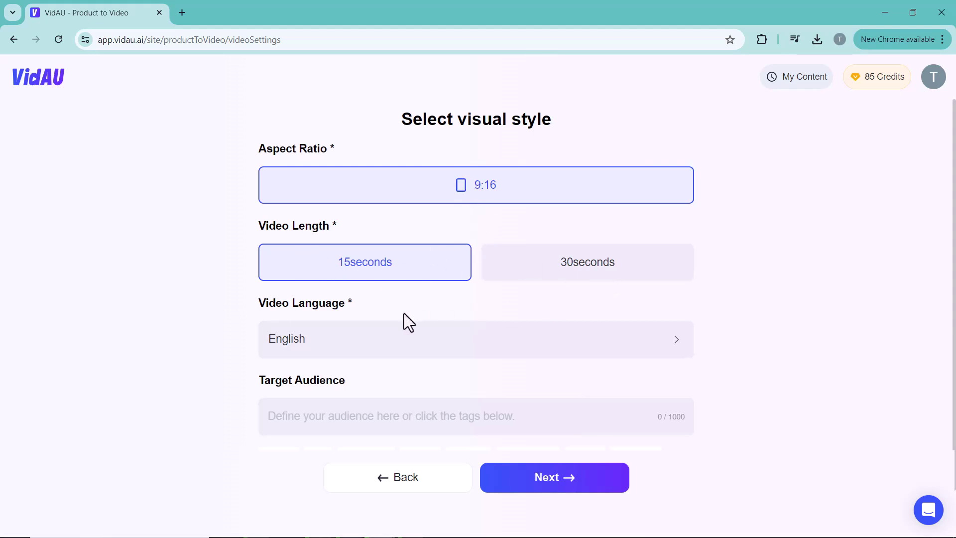
Add Men, Parents, Seniors and Beauty Enthusiasts as audience tags and generate the script.
scroll(392, 403, down, 1)
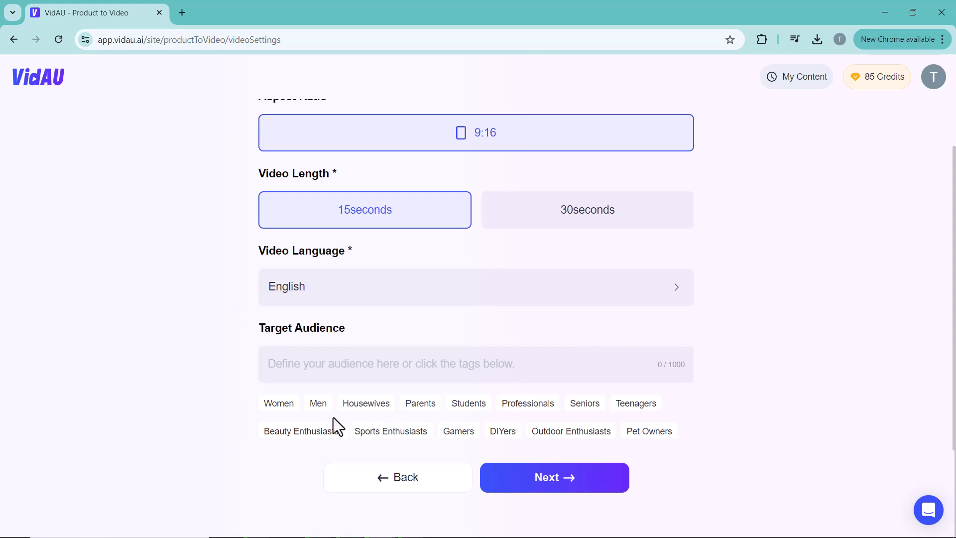
click(319, 410)
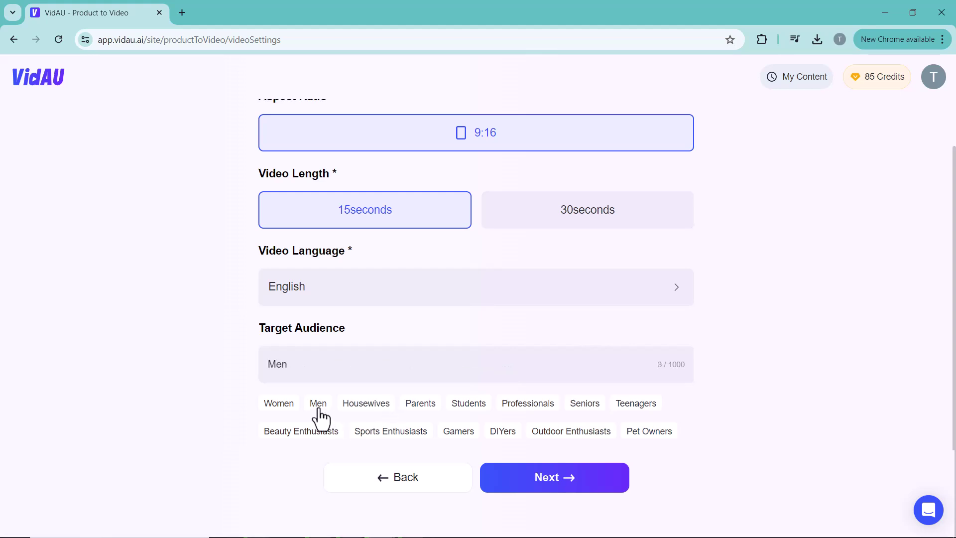
click(416, 411)
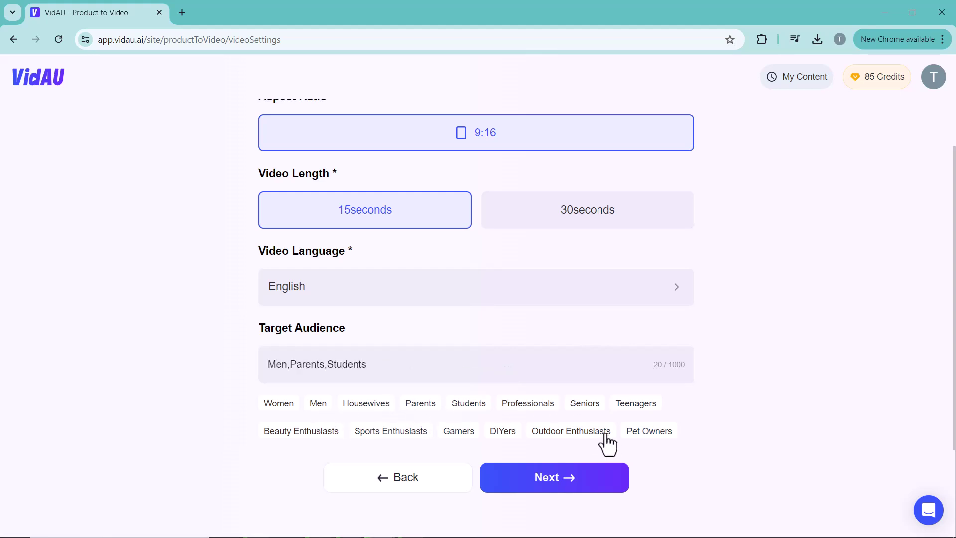
click(584, 403)
click(301, 431)
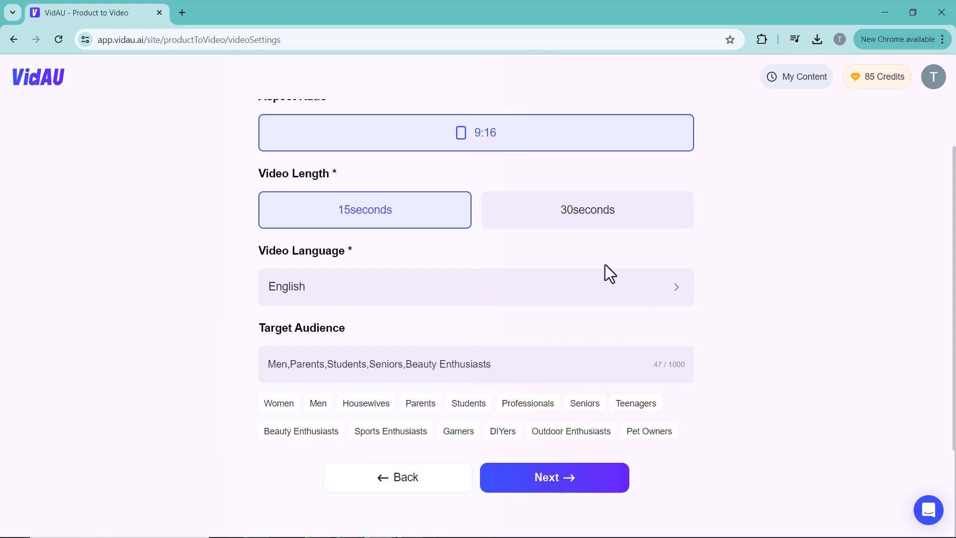
click(545, 479)
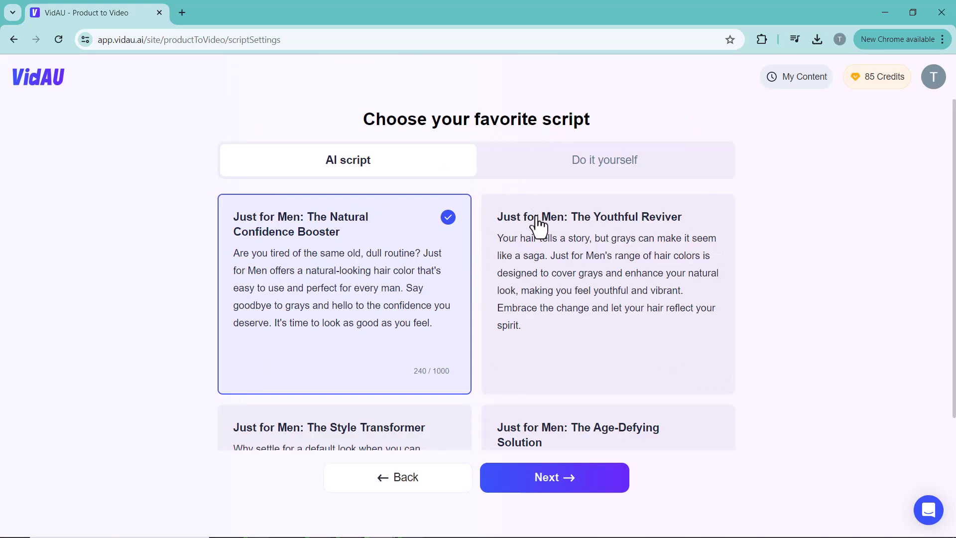
Choose the 'Just for Men: The Style Transformer' script and generate its visual styles.
scroll(538, 227, down, 3)
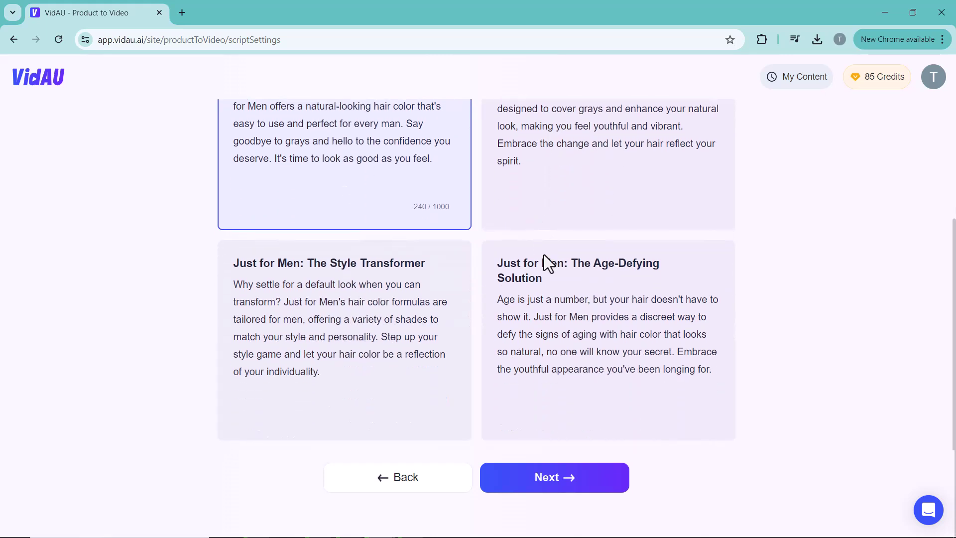
click(397, 317)
click(568, 479)
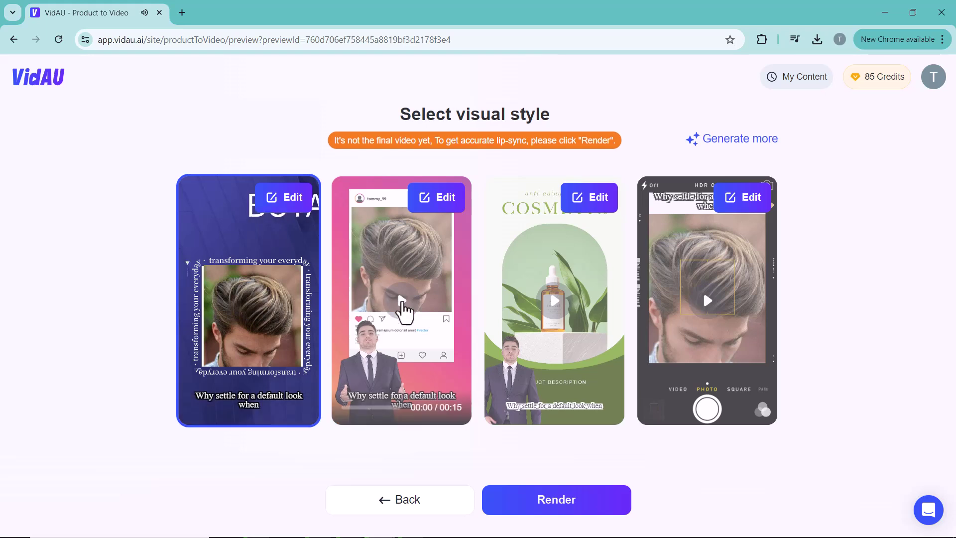
Preview the second and fourth style videos, then open the pink social-post style for editing.
click(406, 311)
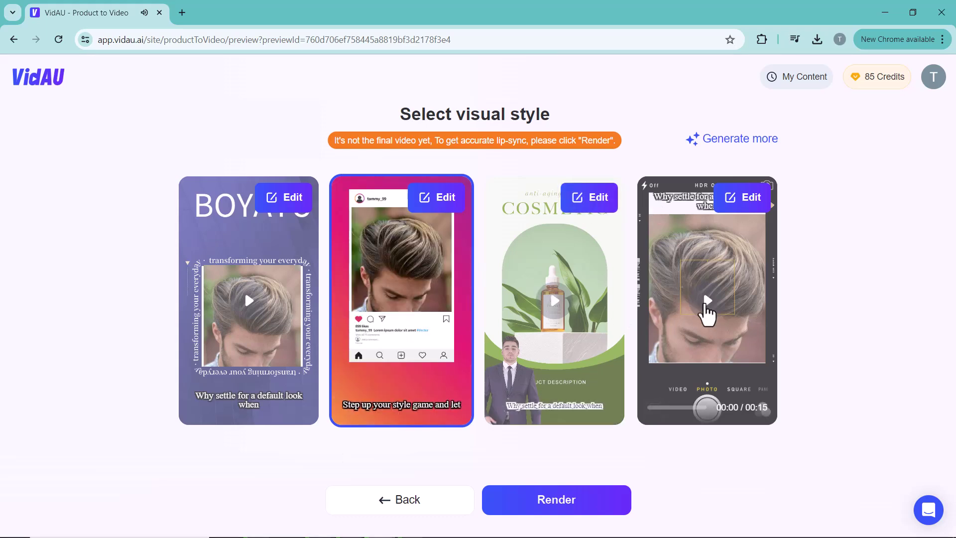
click(708, 302)
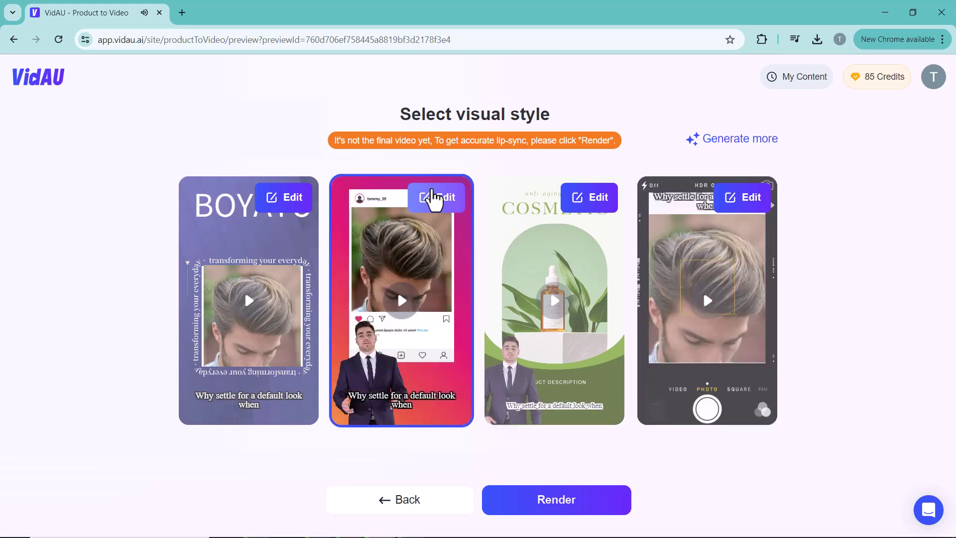
click(433, 197)
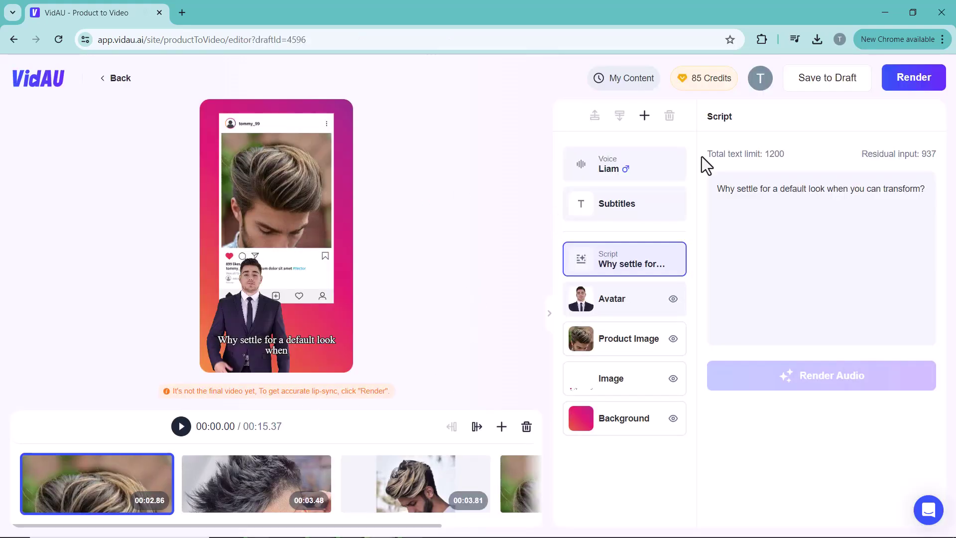
Inspect the draft's Voice, Subtitles, Script, Avatar, Product Image and Image layer panels.
click(656, 178)
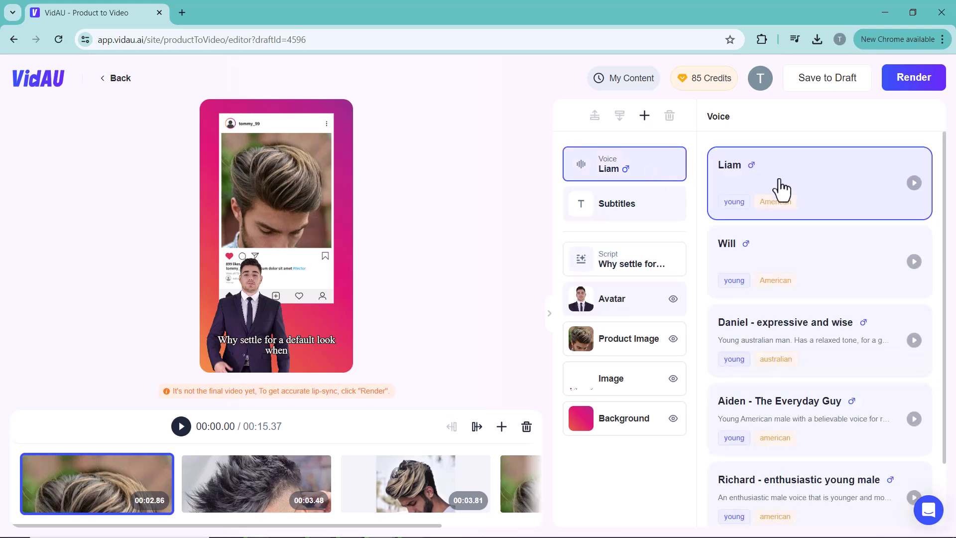
click(609, 215)
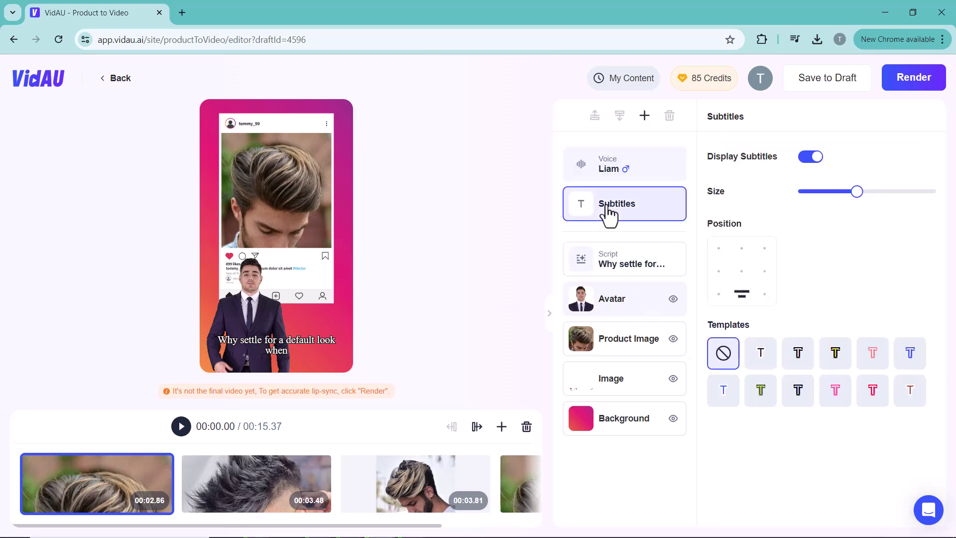
click(625, 272)
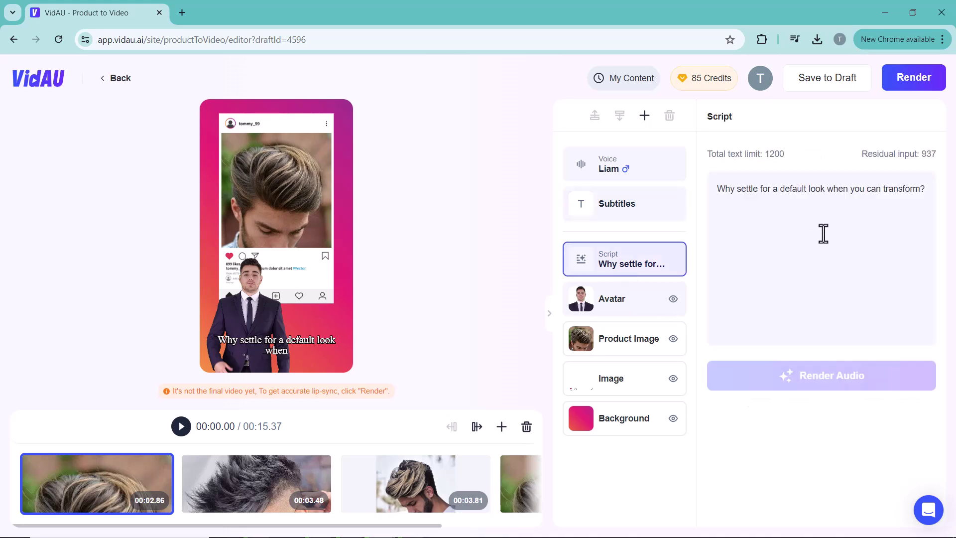
click(612, 299)
scroll(843, 431, down, 5)
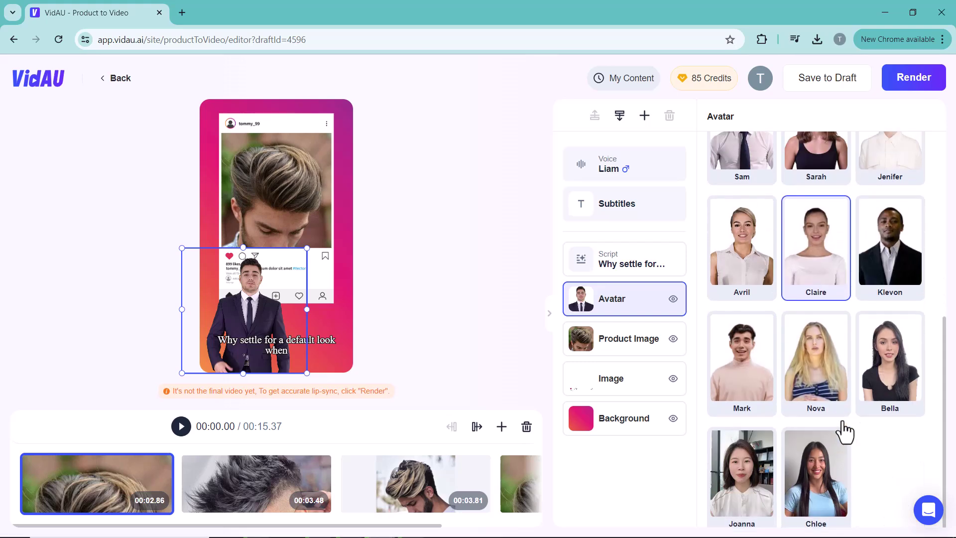
click(620, 344)
click(611, 384)
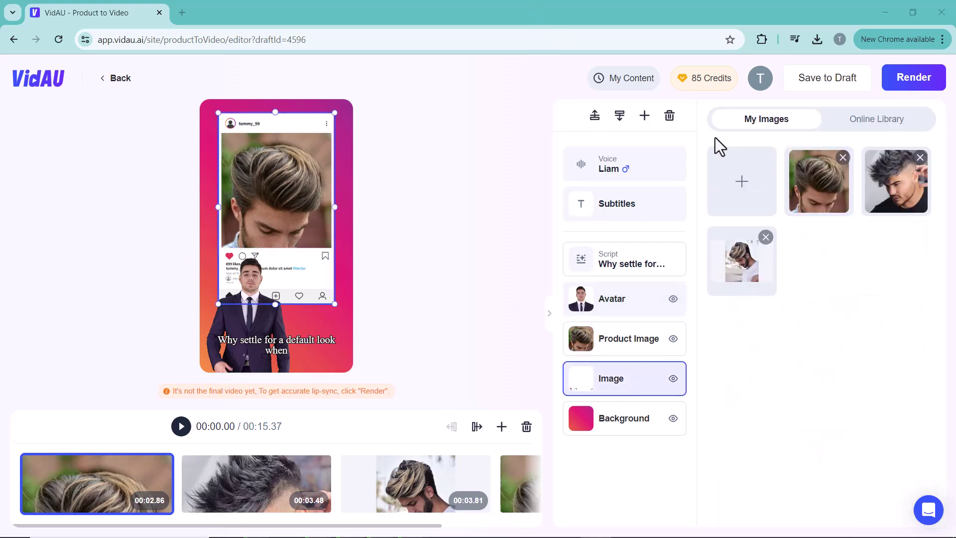
Render the hair-colour product video, confirming the 20-credit charge.
click(906, 78)
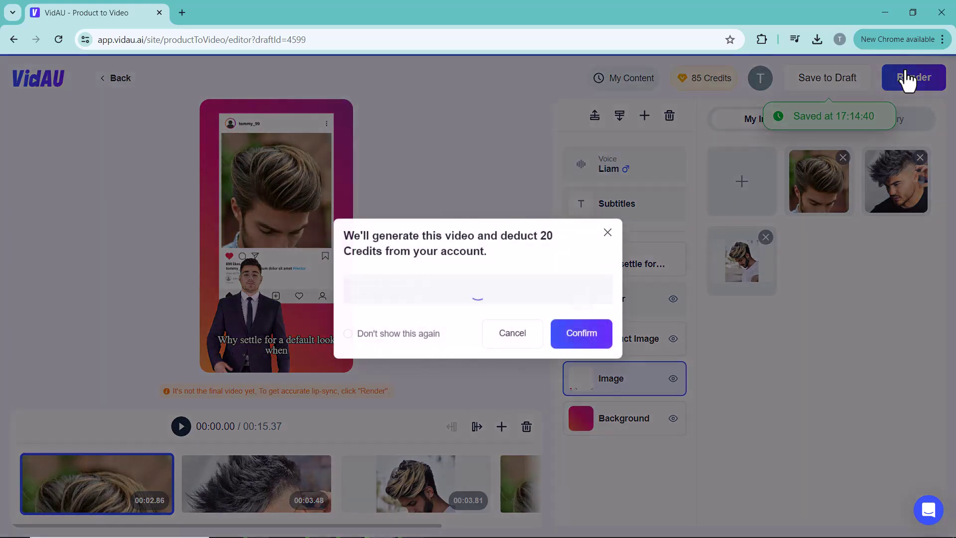
click(599, 344)
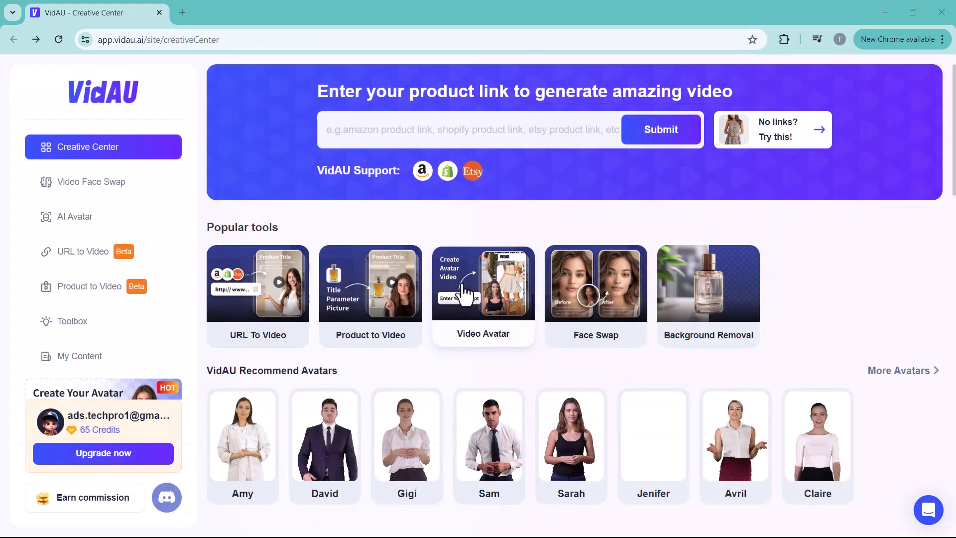
Start a new avatar video with the recommended David avatar from the Video Avatar tool.
click(498, 311)
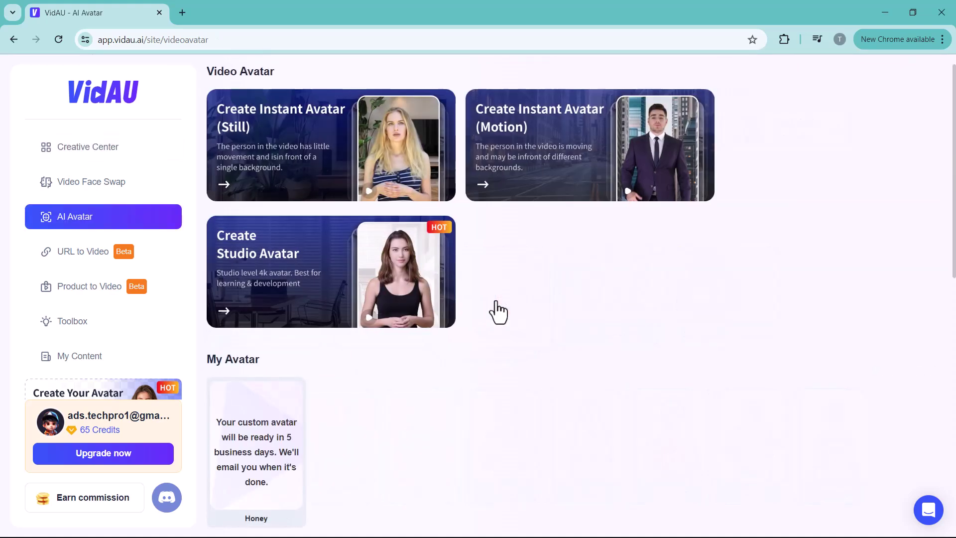
mouse_move(448, 280)
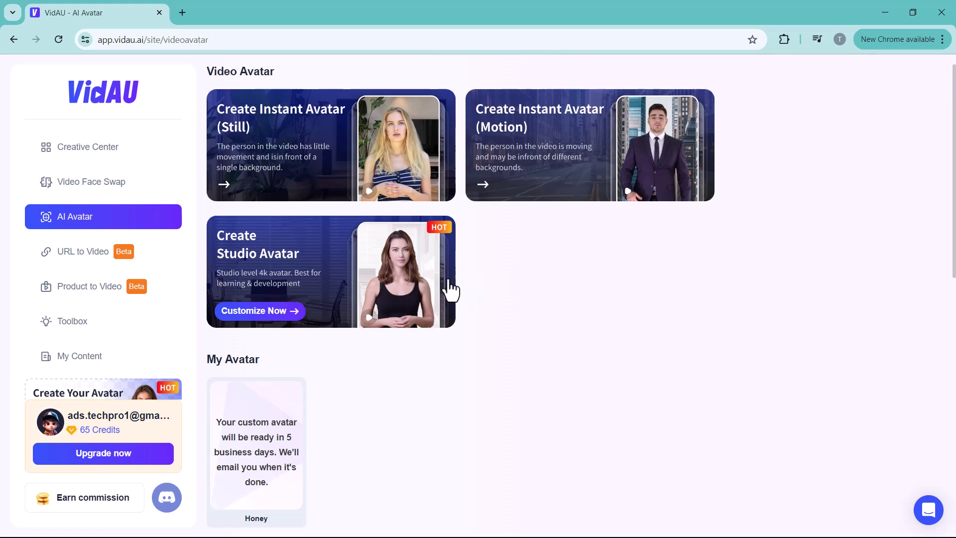
mouse_move(507, 169)
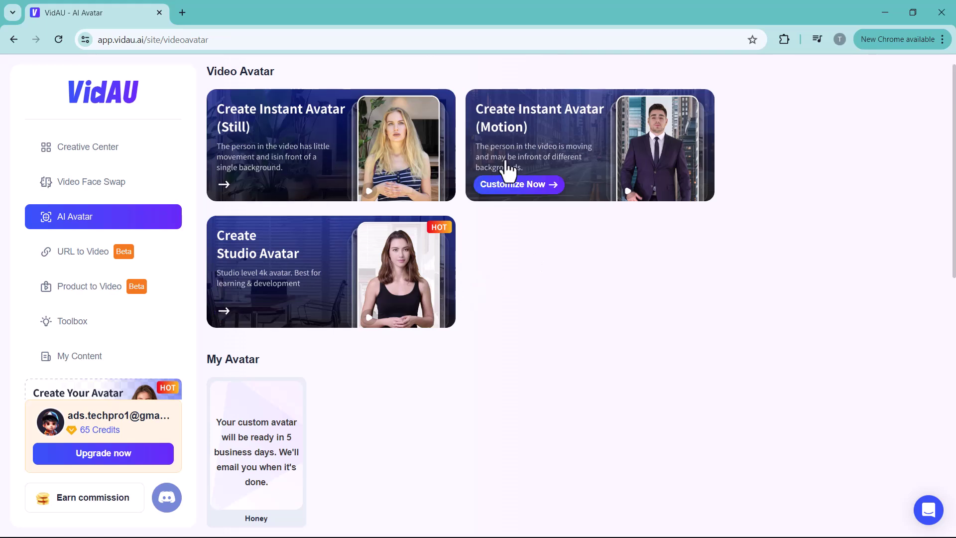
scroll(391, 251, down, 7)
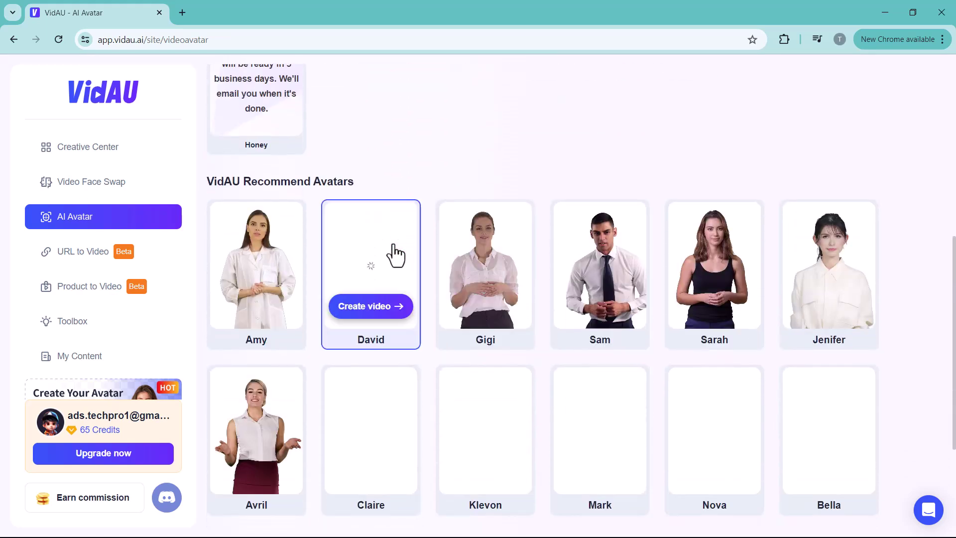
scroll(394, 254, down, 1)
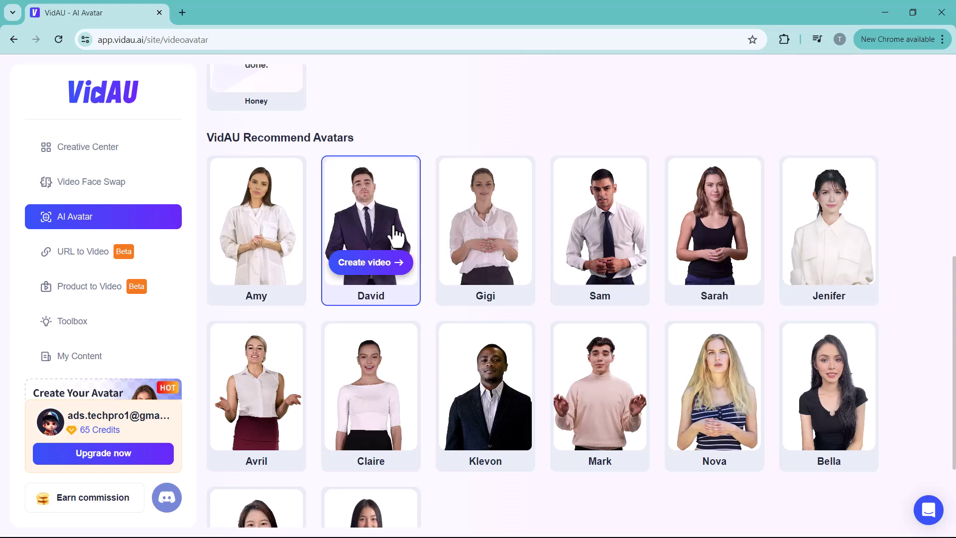
click(394, 238)
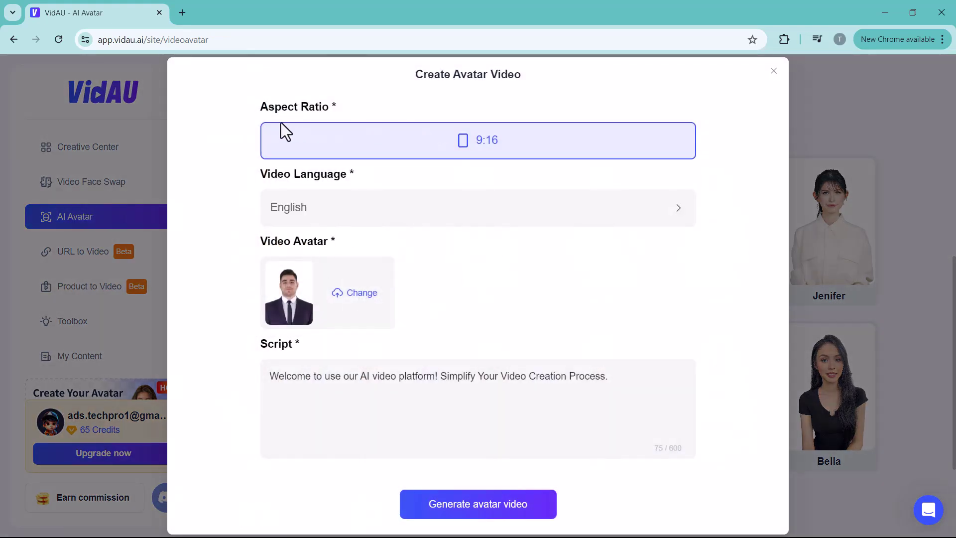
Keep English as the language, replace the script with the VidAU description, and generate the video.
click(436, 211)
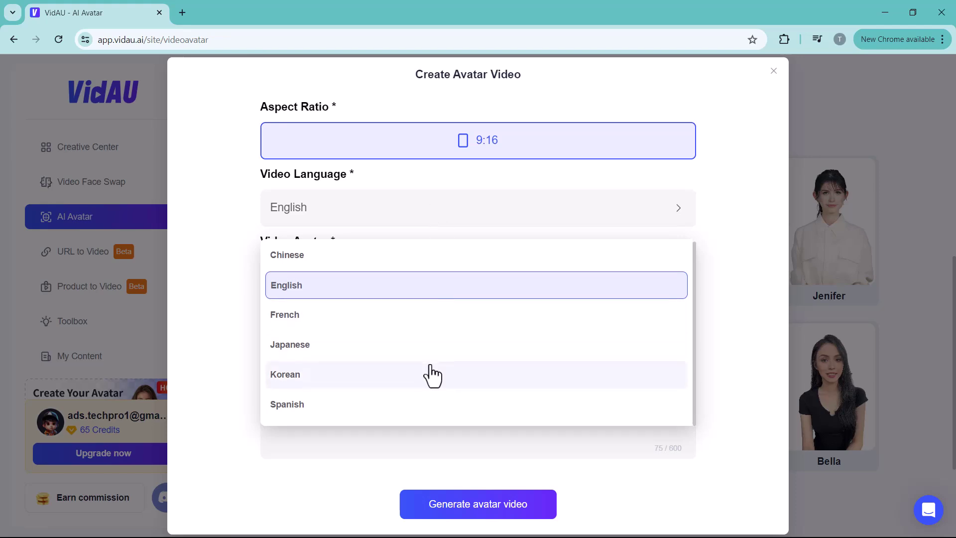
key(Escape)
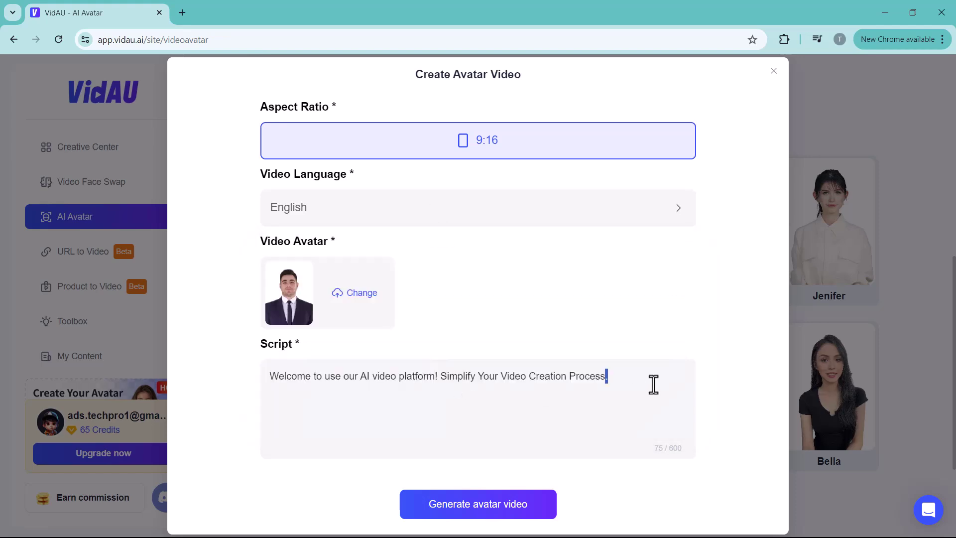
key(ctrl+a)
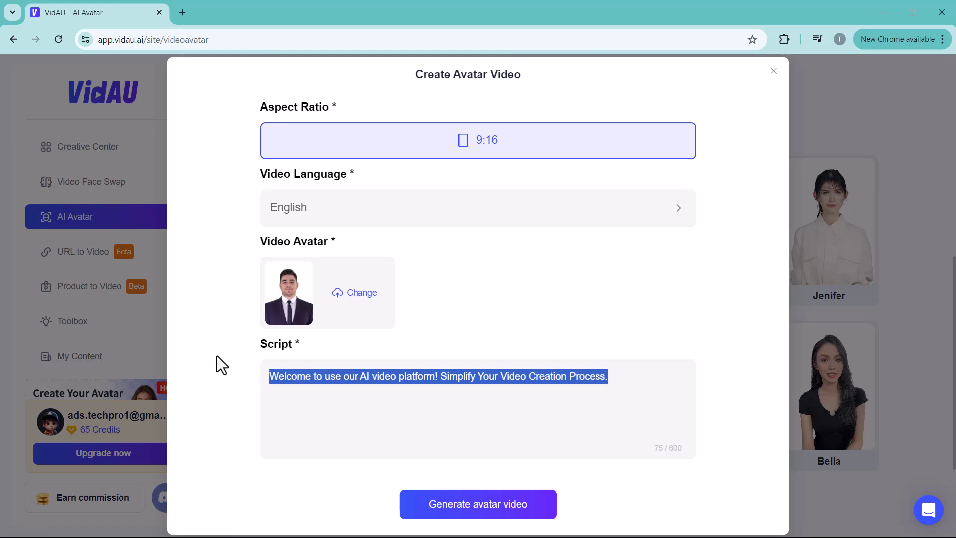
text(VidAU is an AI video generator that simplifies the video creation process. It empowers you to use product links or descriptions to generate videos with multilingual avatars as your engaging spokesperson. It's perfect for creating TikTok, YouTube, marketing, training videos, and more.)
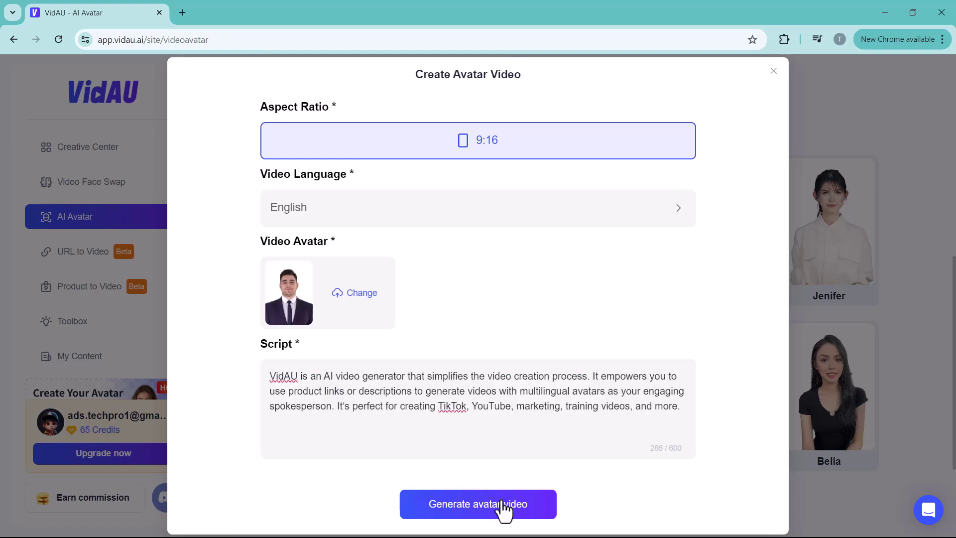
click(505, 511)
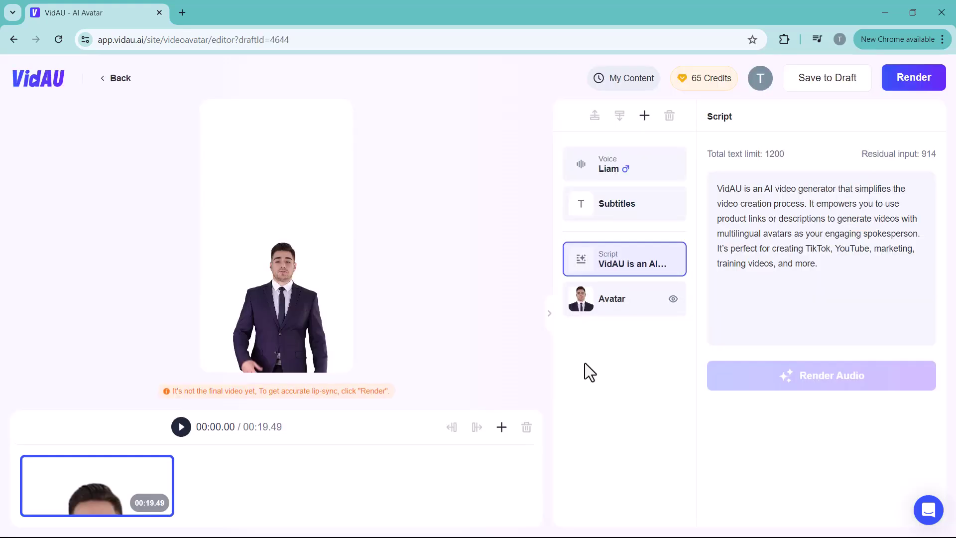
Inspect the David draft's Voice, Subtitles, Script and Avatar panels.
click(656, 171)
scroll(834, 189, down, 2)
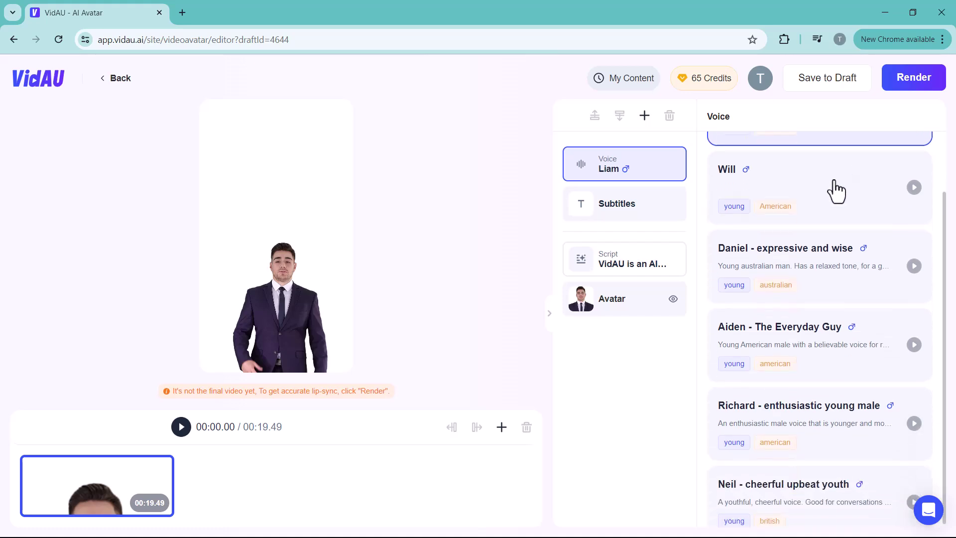
click(641, 212)
click(661, 259)
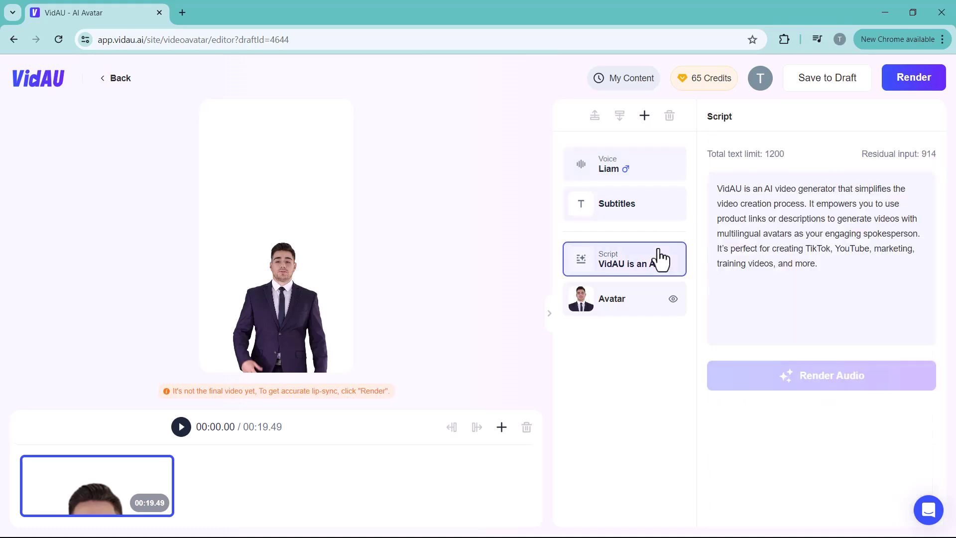
click(651, 310)
scroll(732, 349, down, 2)
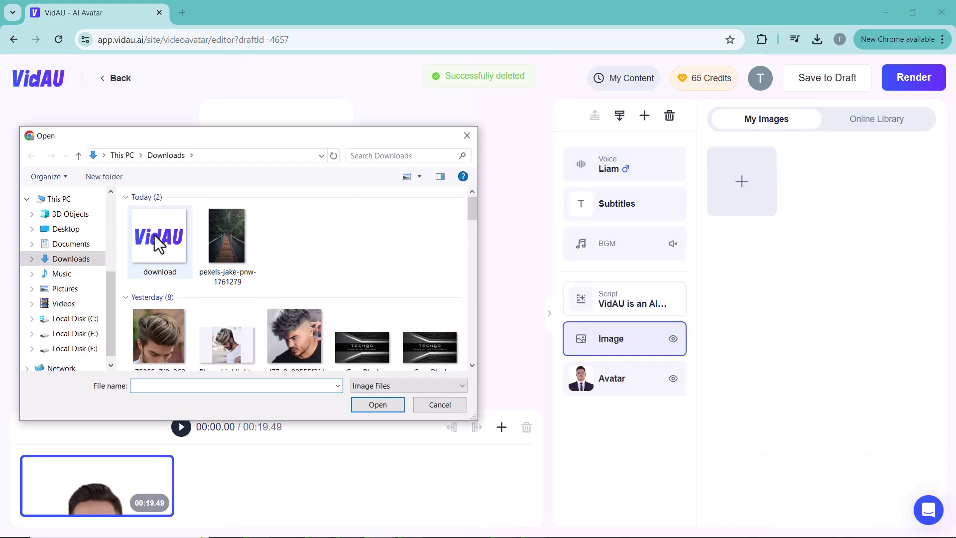
Add the VidAU logo image above the avatar, preview the video, and leave the editor saving the draft.
double_click(159, 245)
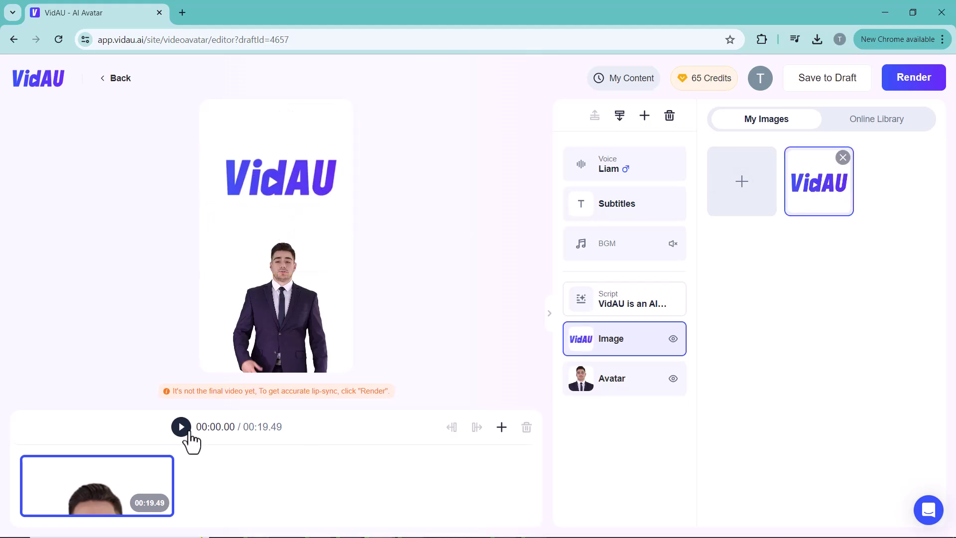
click(190, 434)
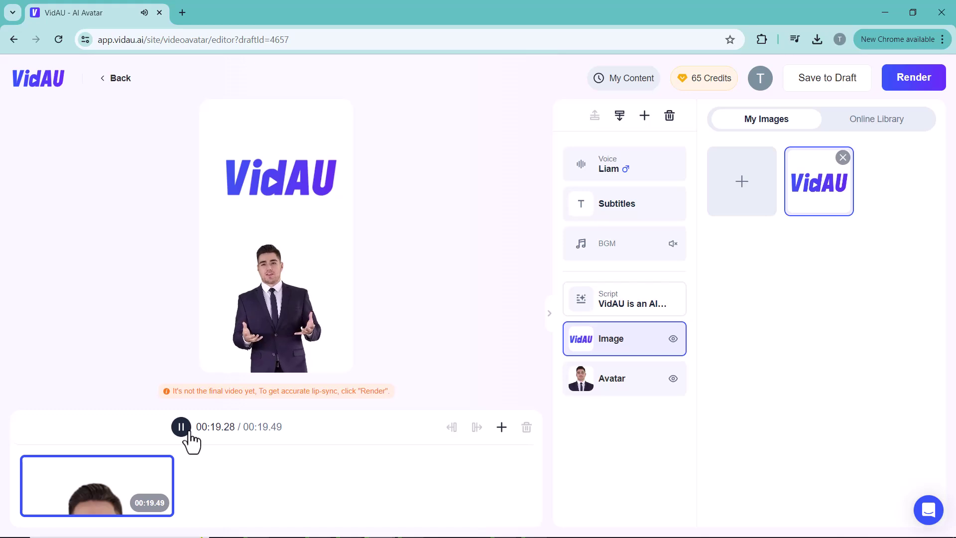
click(115, 80)
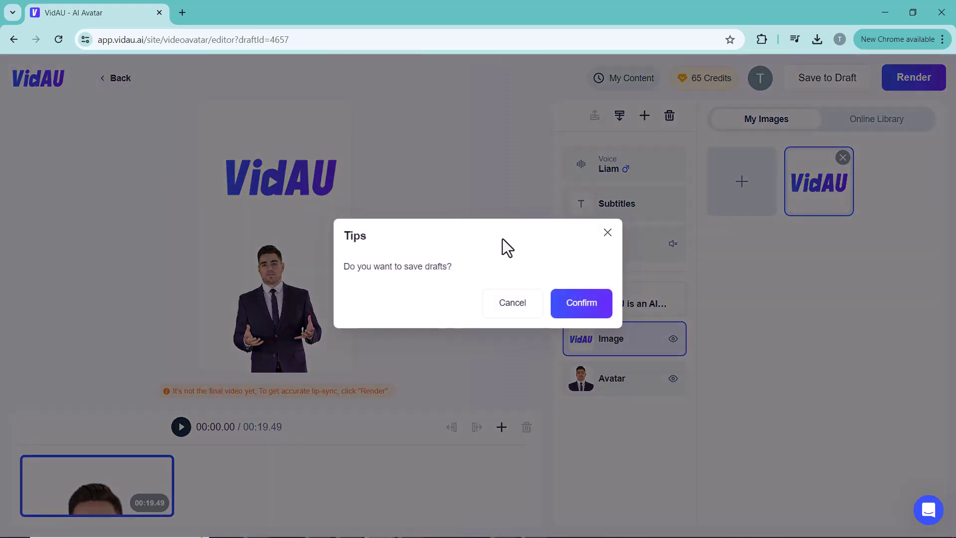
click(578, 304)
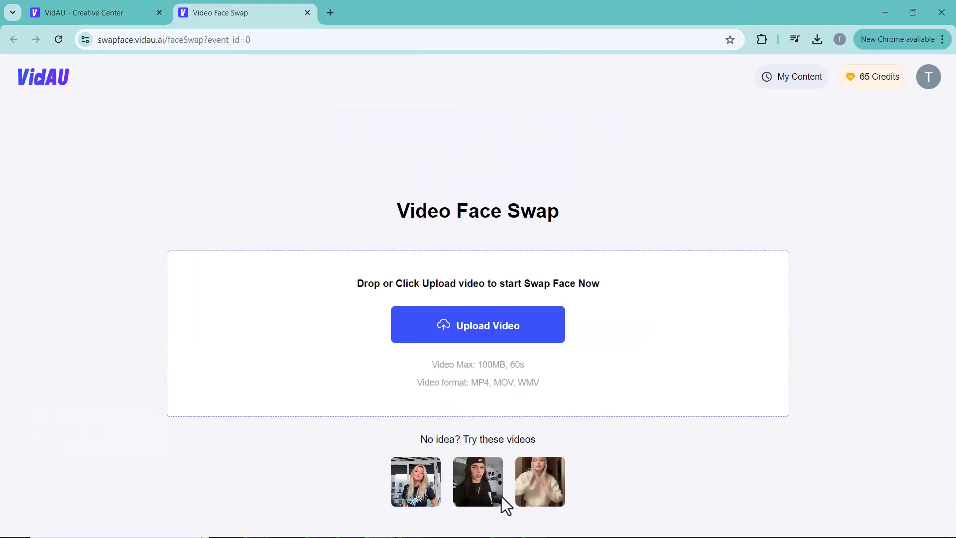
Load the second sample clip, the woman in a black cap, into Video Face Swap.
click(493, 480)
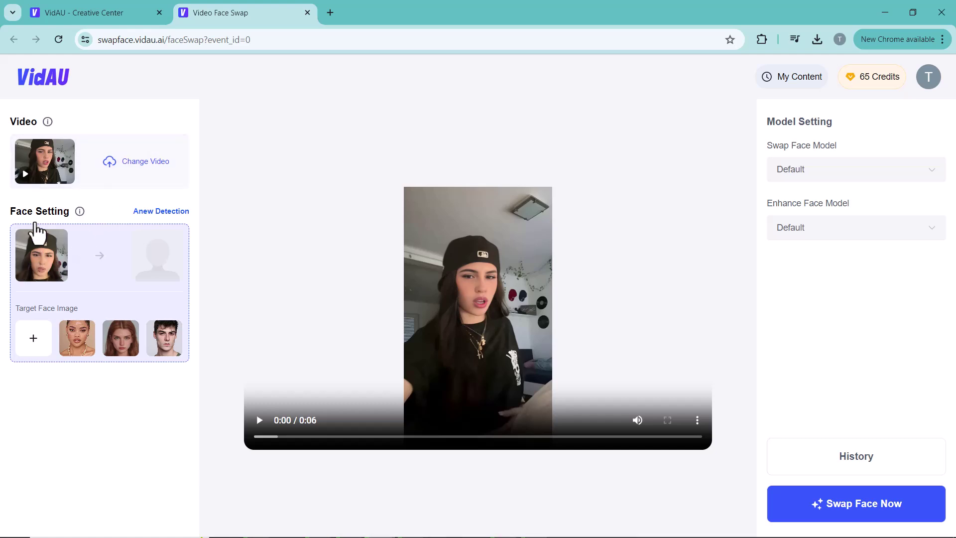
Choose the first sample target face instead of uploading a custom face image.
click(38, 343)
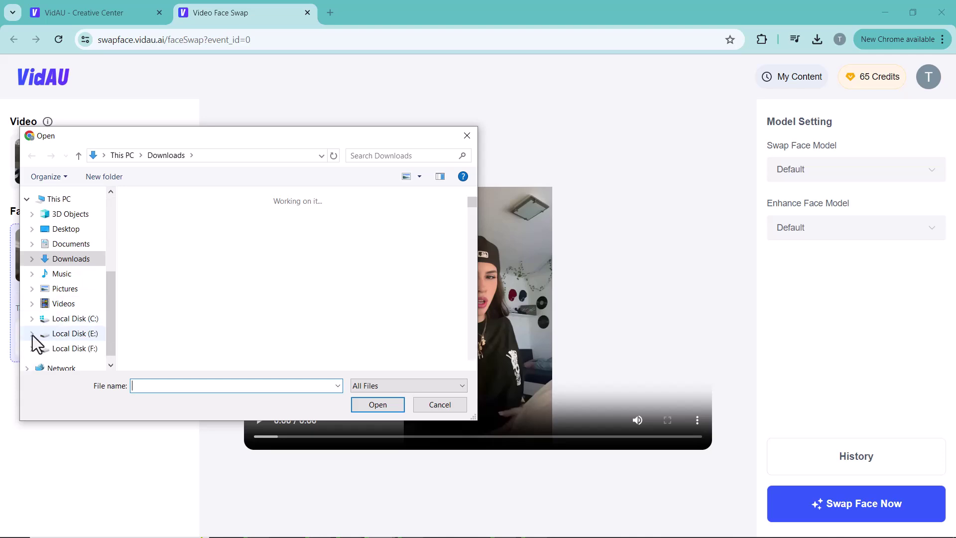
scroll(376, 210, down, 3)
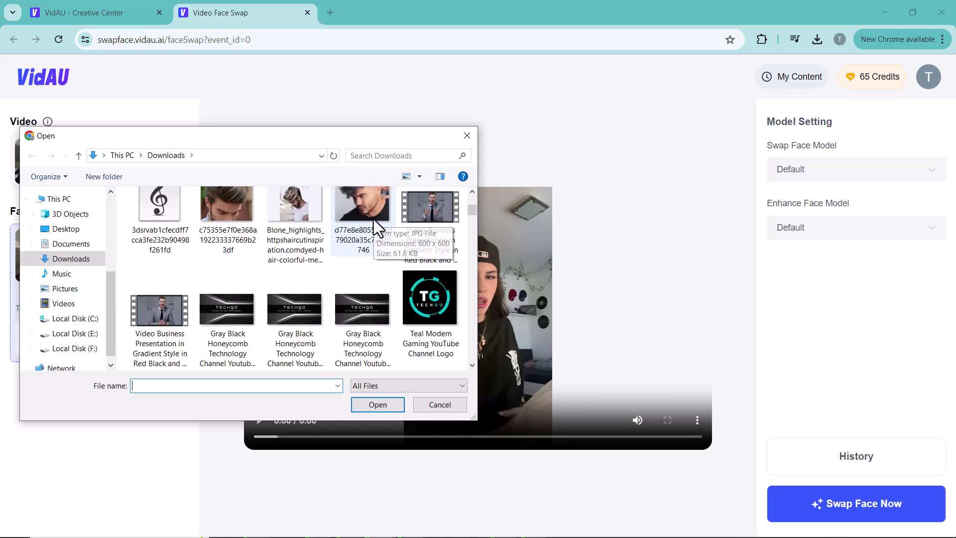
click(468, 136)
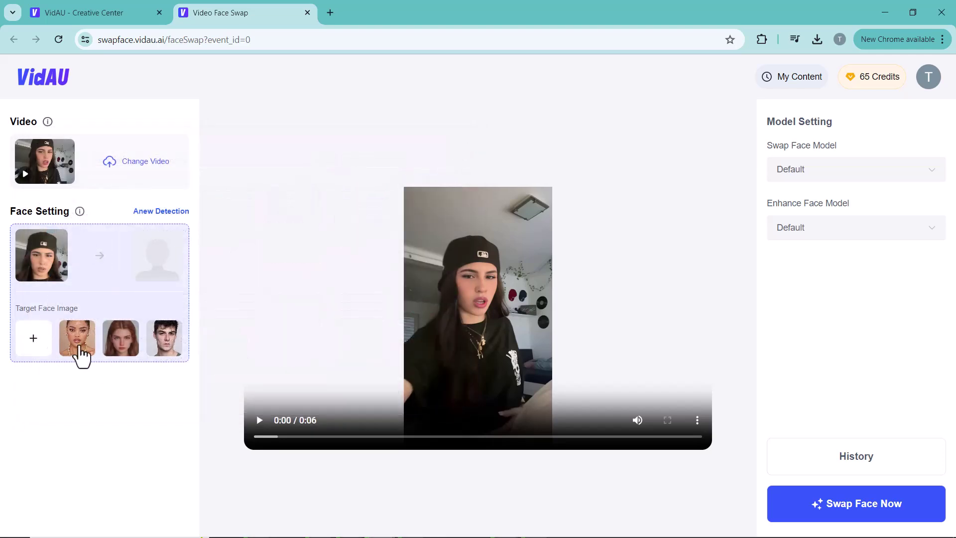
click(77, 344)
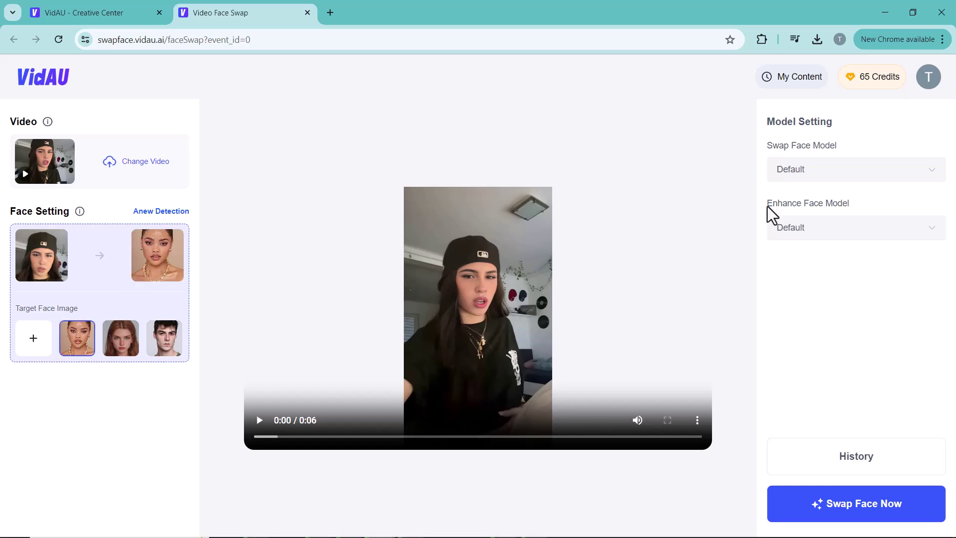
Leave the swap and enhance face models on Default and run the face swap.
click(825, 171)
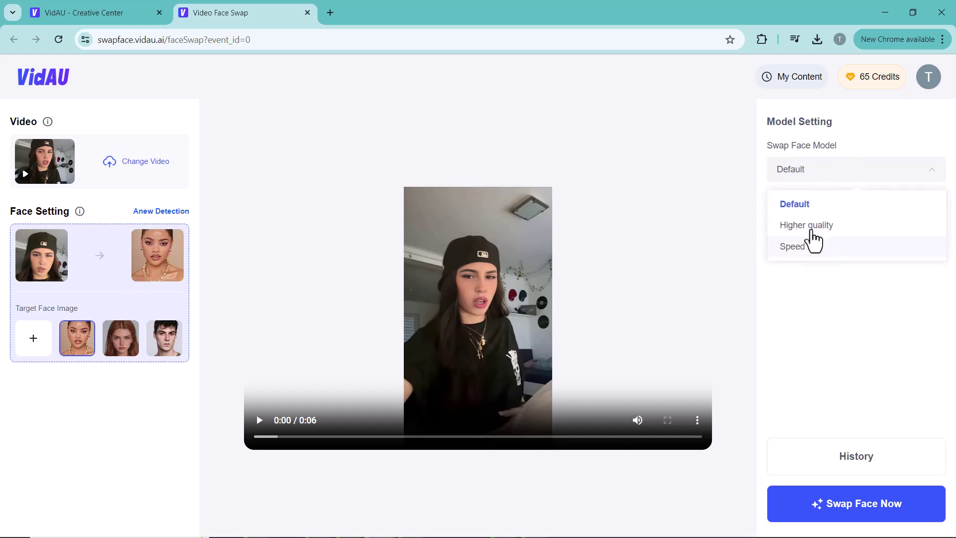
click(804, 205)
click(805, 232)
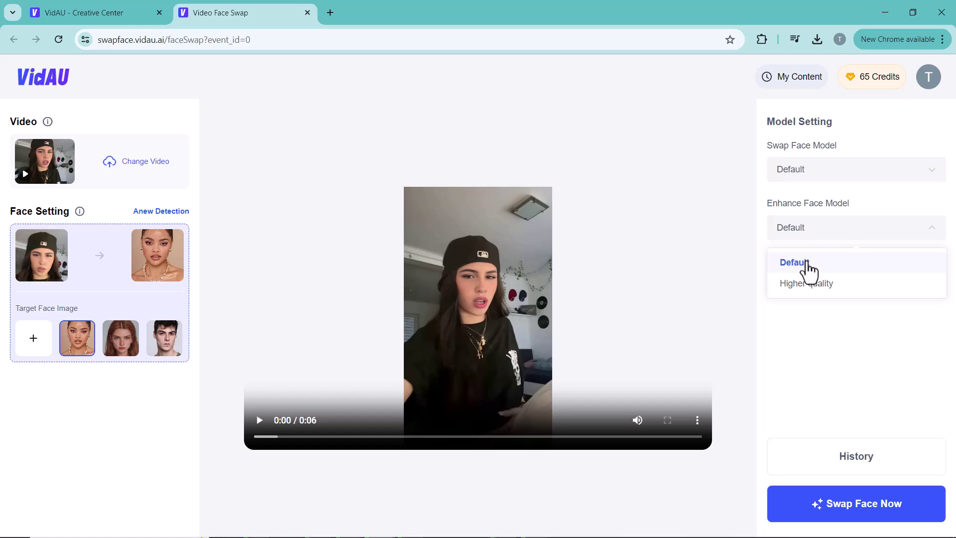
click(807, 264)
click(830, 517)
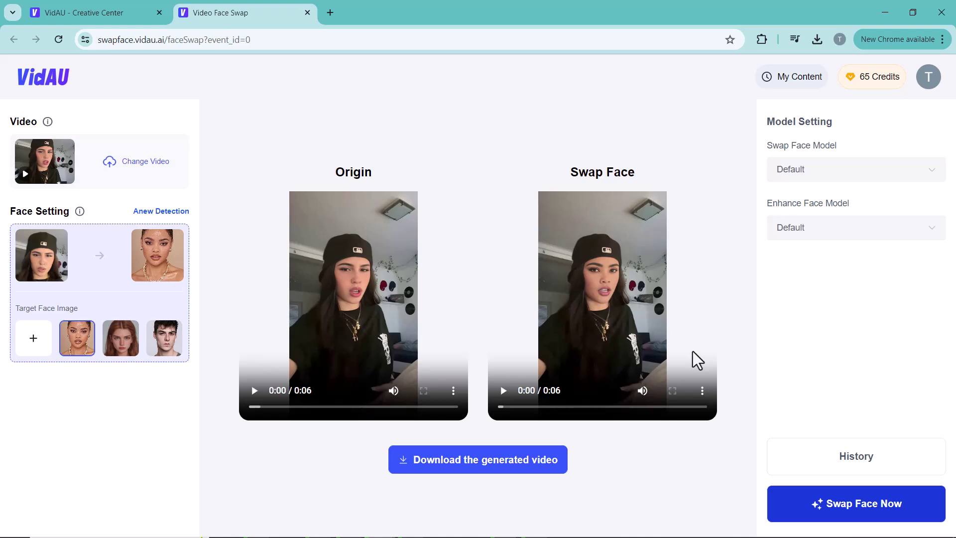
Play the original and face-swapped clips, then close the Video Face Swap tab.
click(256, 391)
click(503, 390)
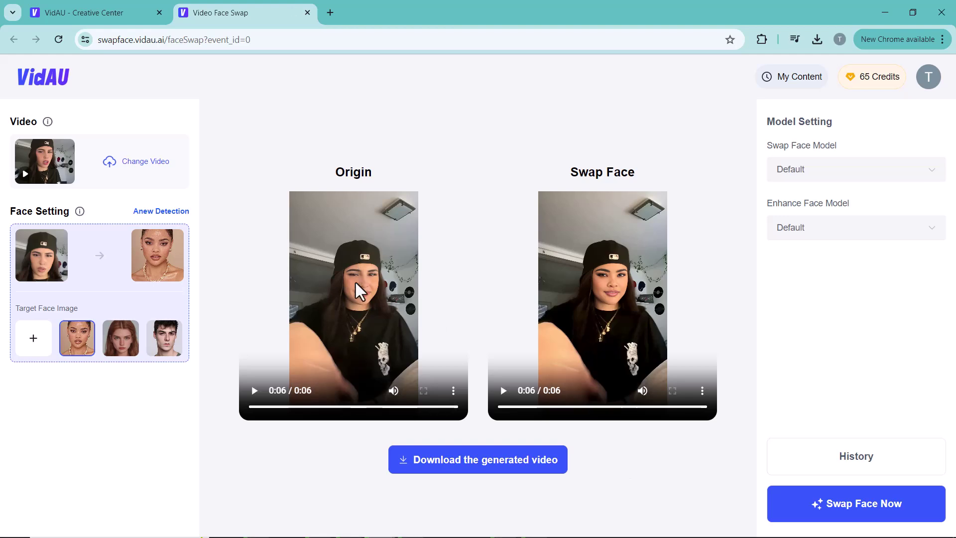
click(308, 14)
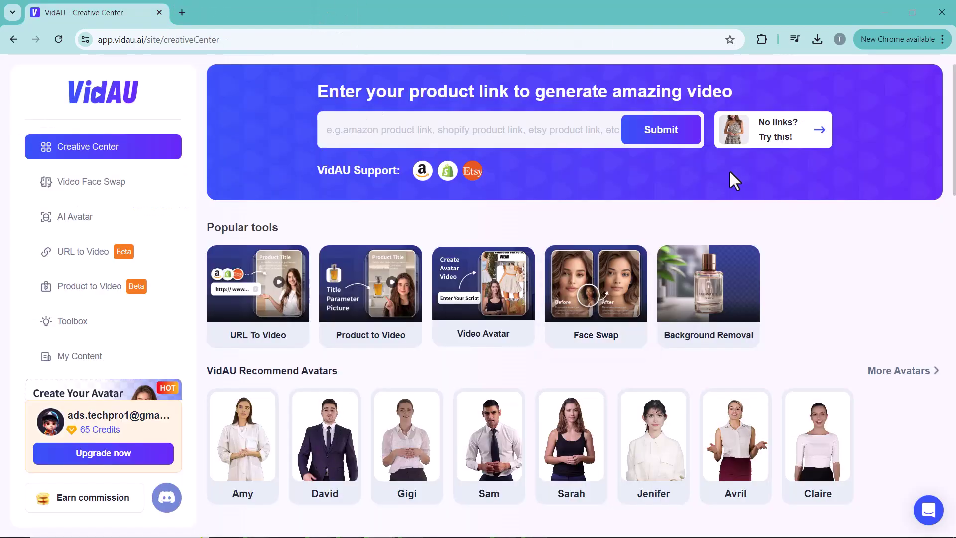
Upload the camera photo to Background Removal and cut it out, spending 2 credits.
click(729, 311)
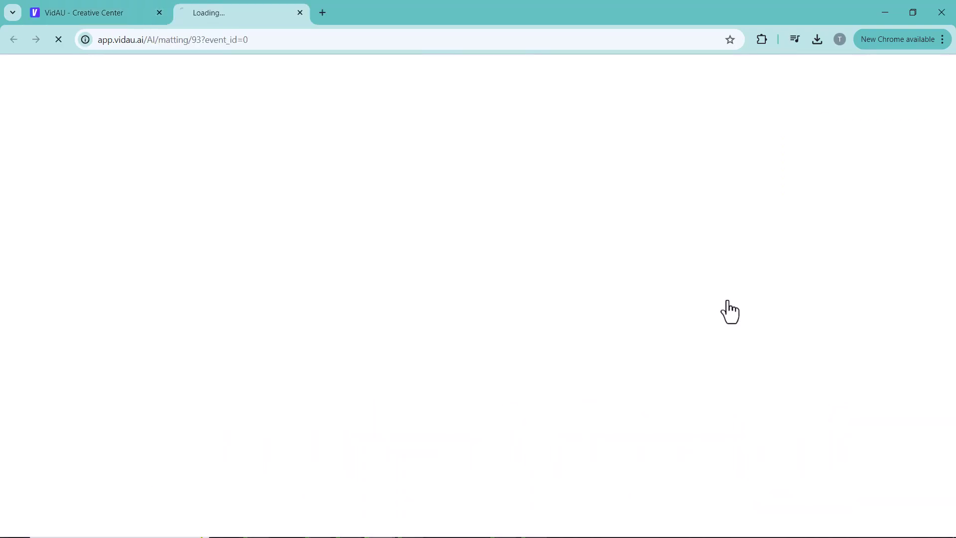
click(305, 289)
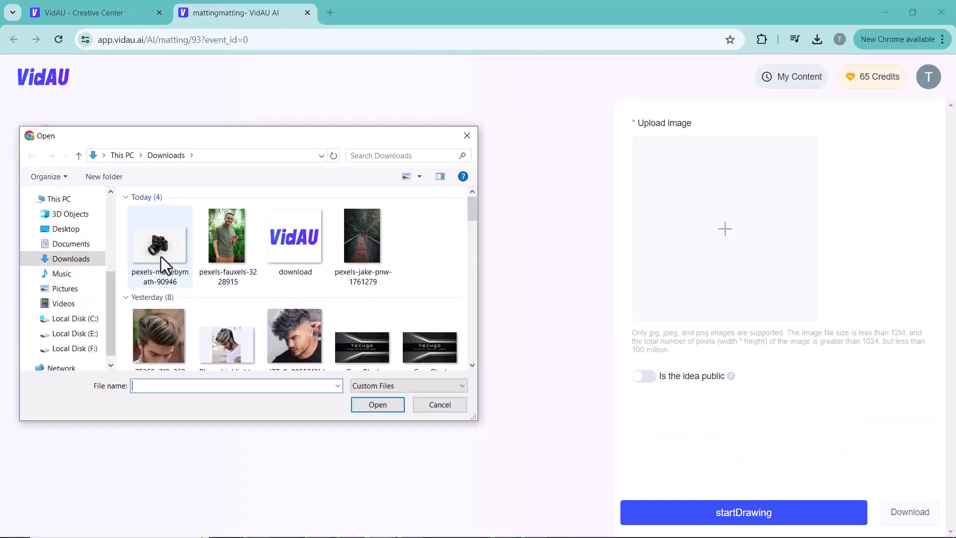
click(161, 256)
click(378, 404)
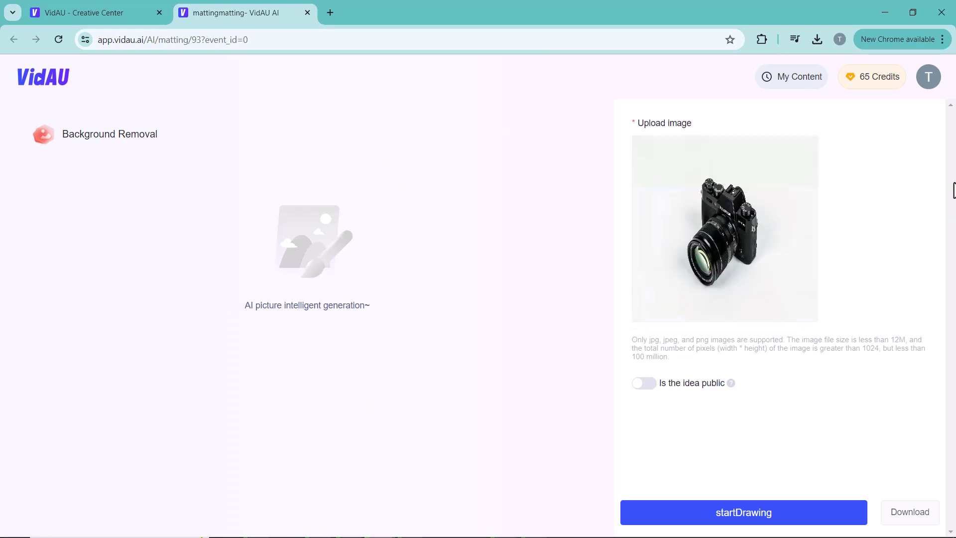
click(730, 513)
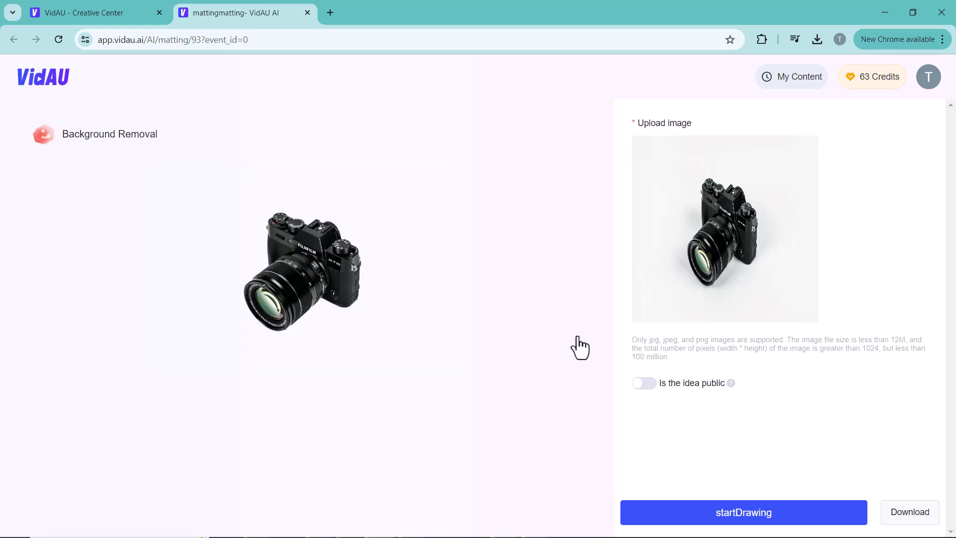
Enlarge the cut-out camera result and rotate it clockwise four times back to upright.
click(289, 264)
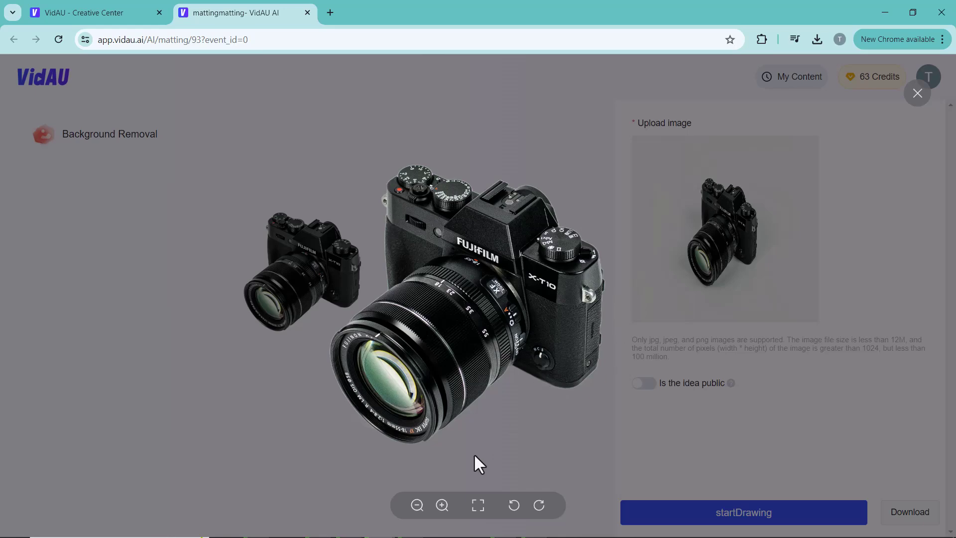
click(538, 505)
click(540, 505)
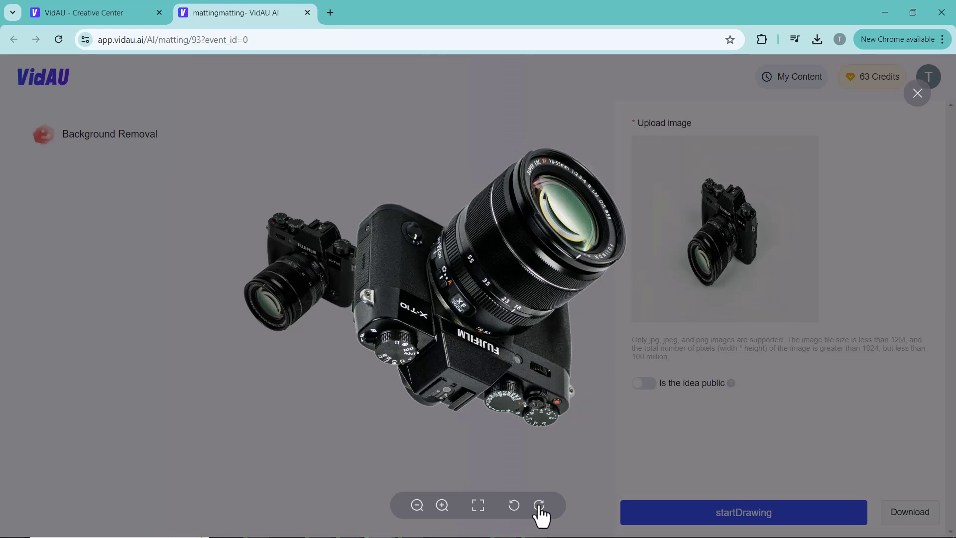
click(539, 505)
click(539, 506)
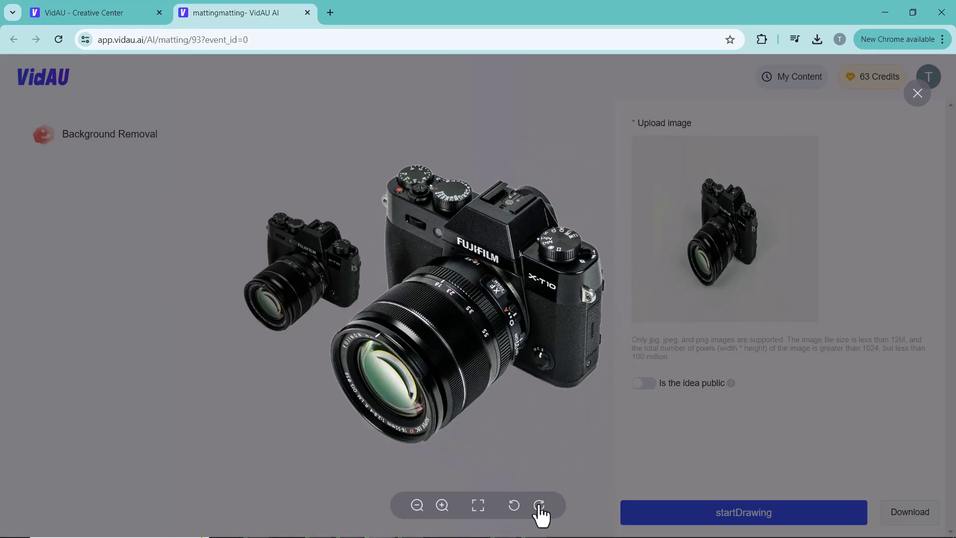
Zoom into the camera image two steps, then back out two steps.
click(441, 505)
click(442, 506)
click(417, 506)
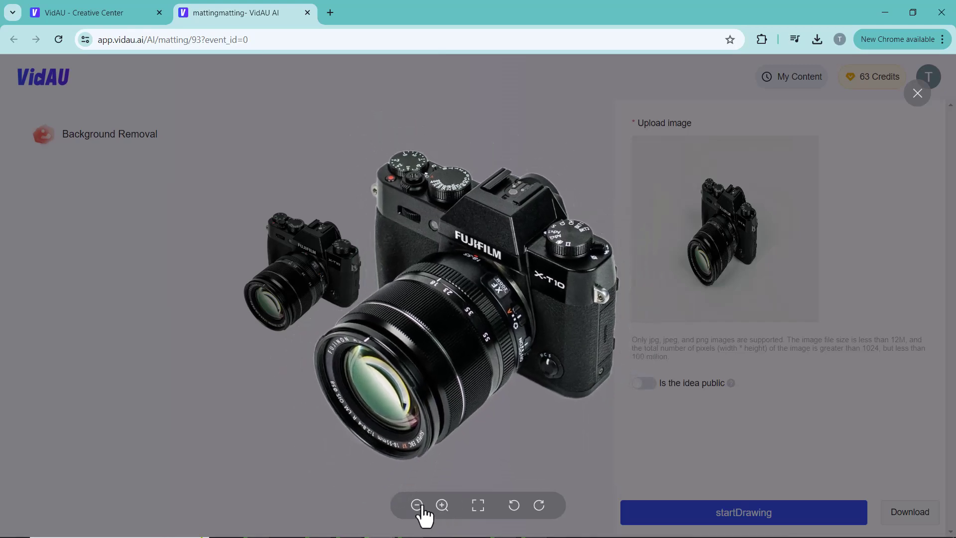
click(417, 506)
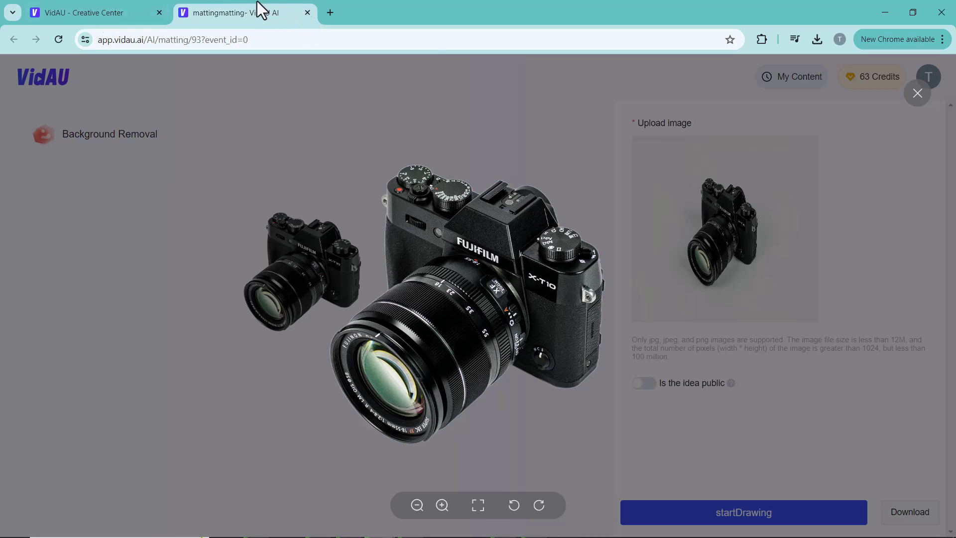
Switch back to the 'VidAU - Creative Center' browser tab.
click(120, 6)
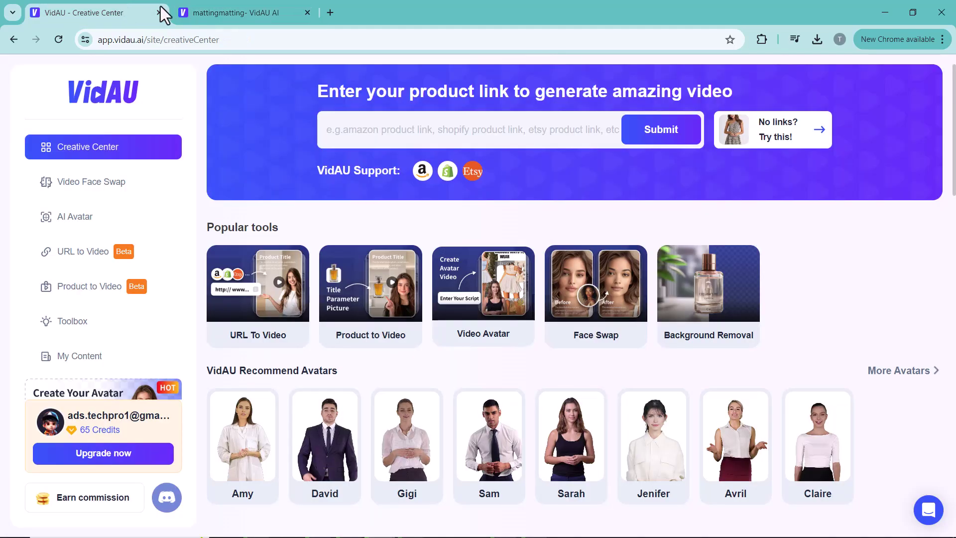